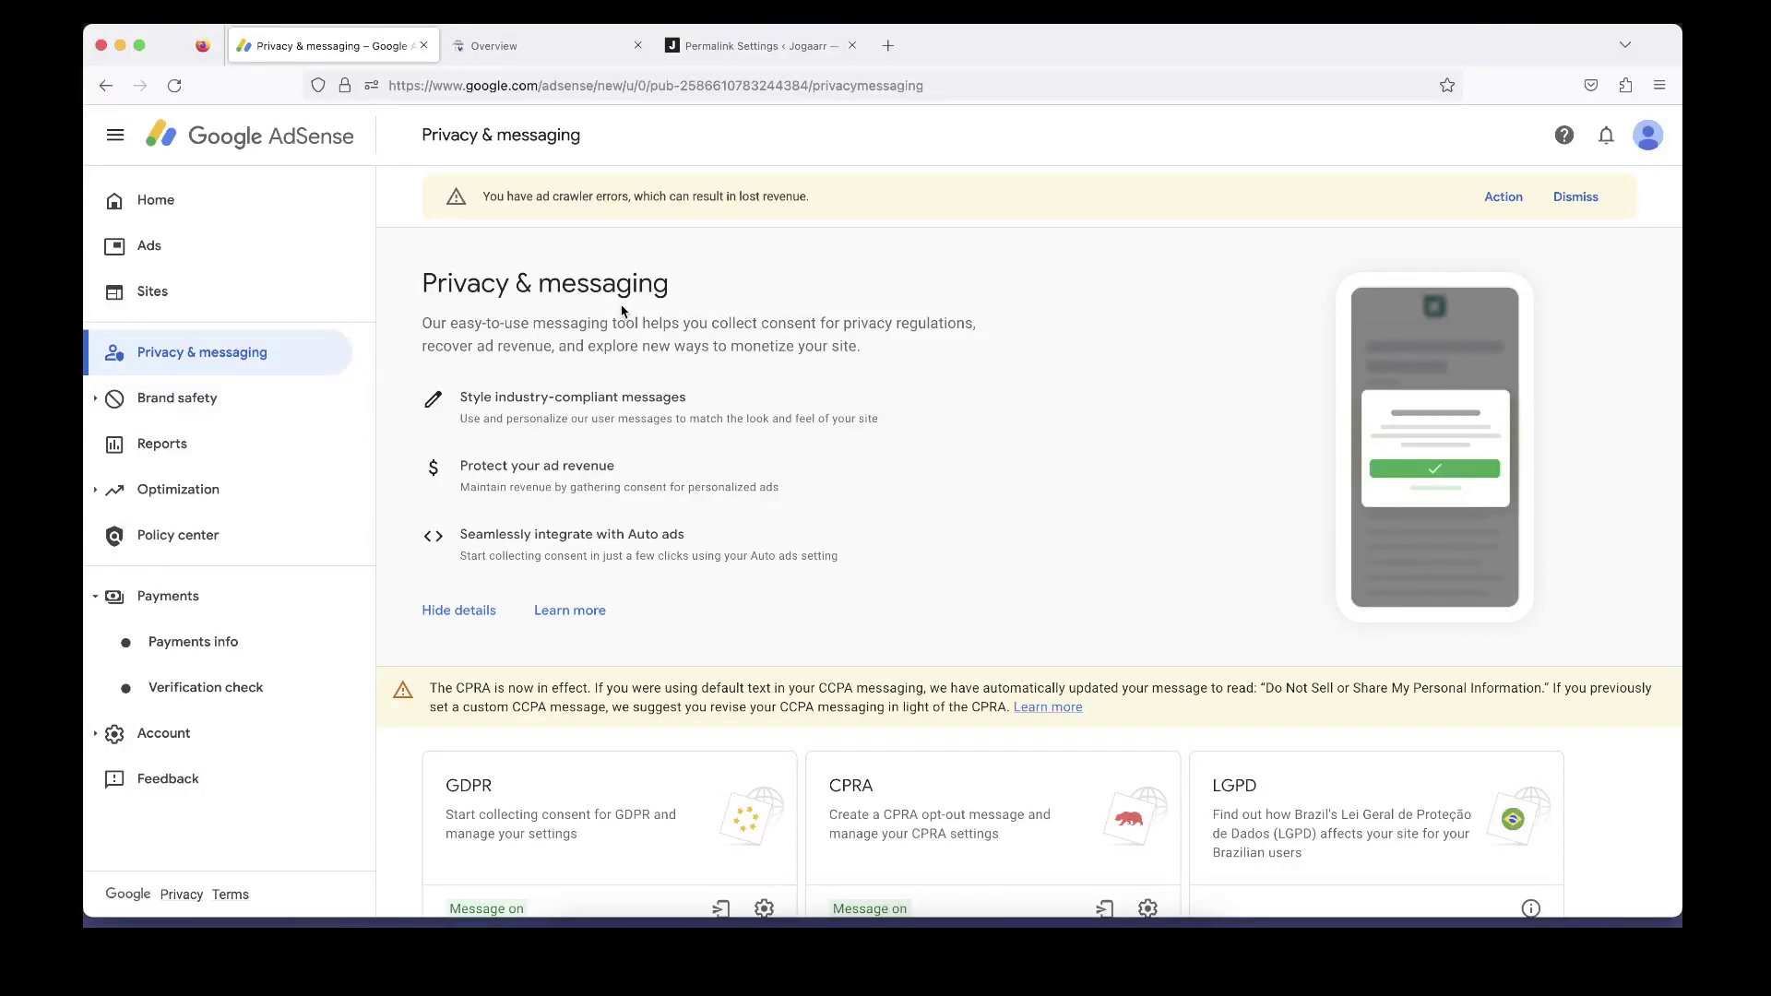
# Scroll the Privacy & messaging page to review the ad crawler errors warning and message settings
pyautogui.scroll(-2, 621, 311)
pyautogui.scroll(2, 590, 387)
pyautogui.scroll(5, 506, 199)
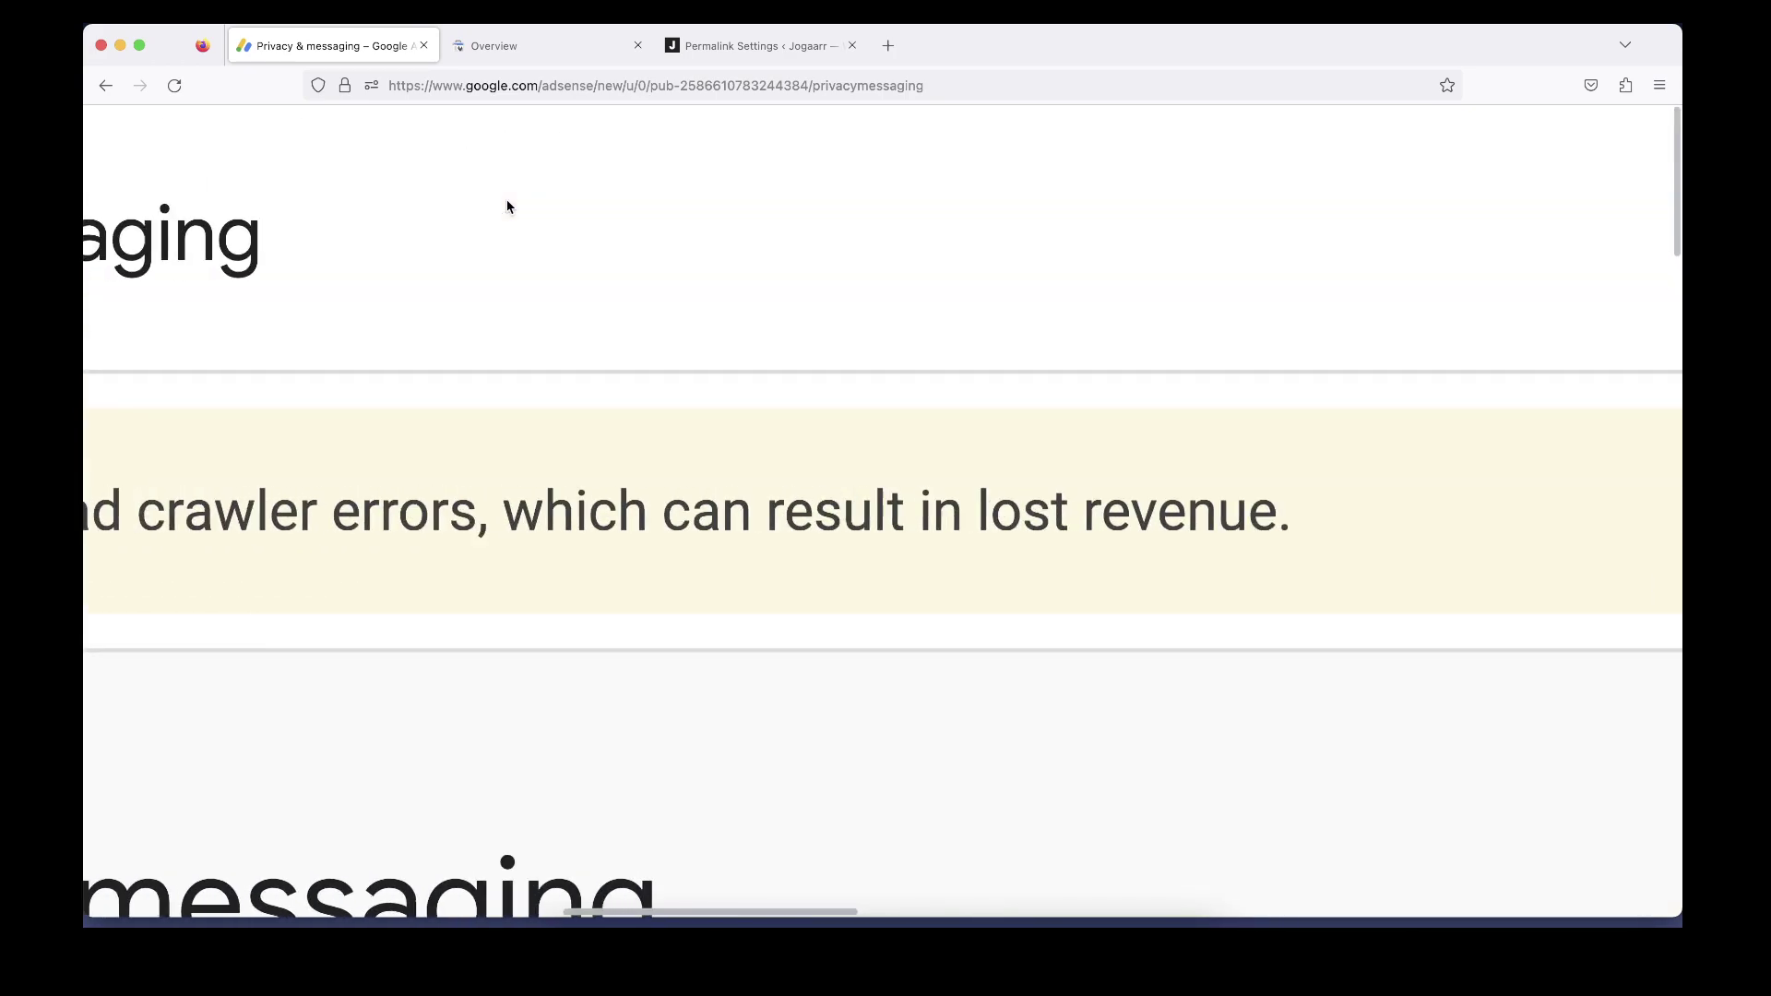
pyautogui.scroll(-5, 506, 203)
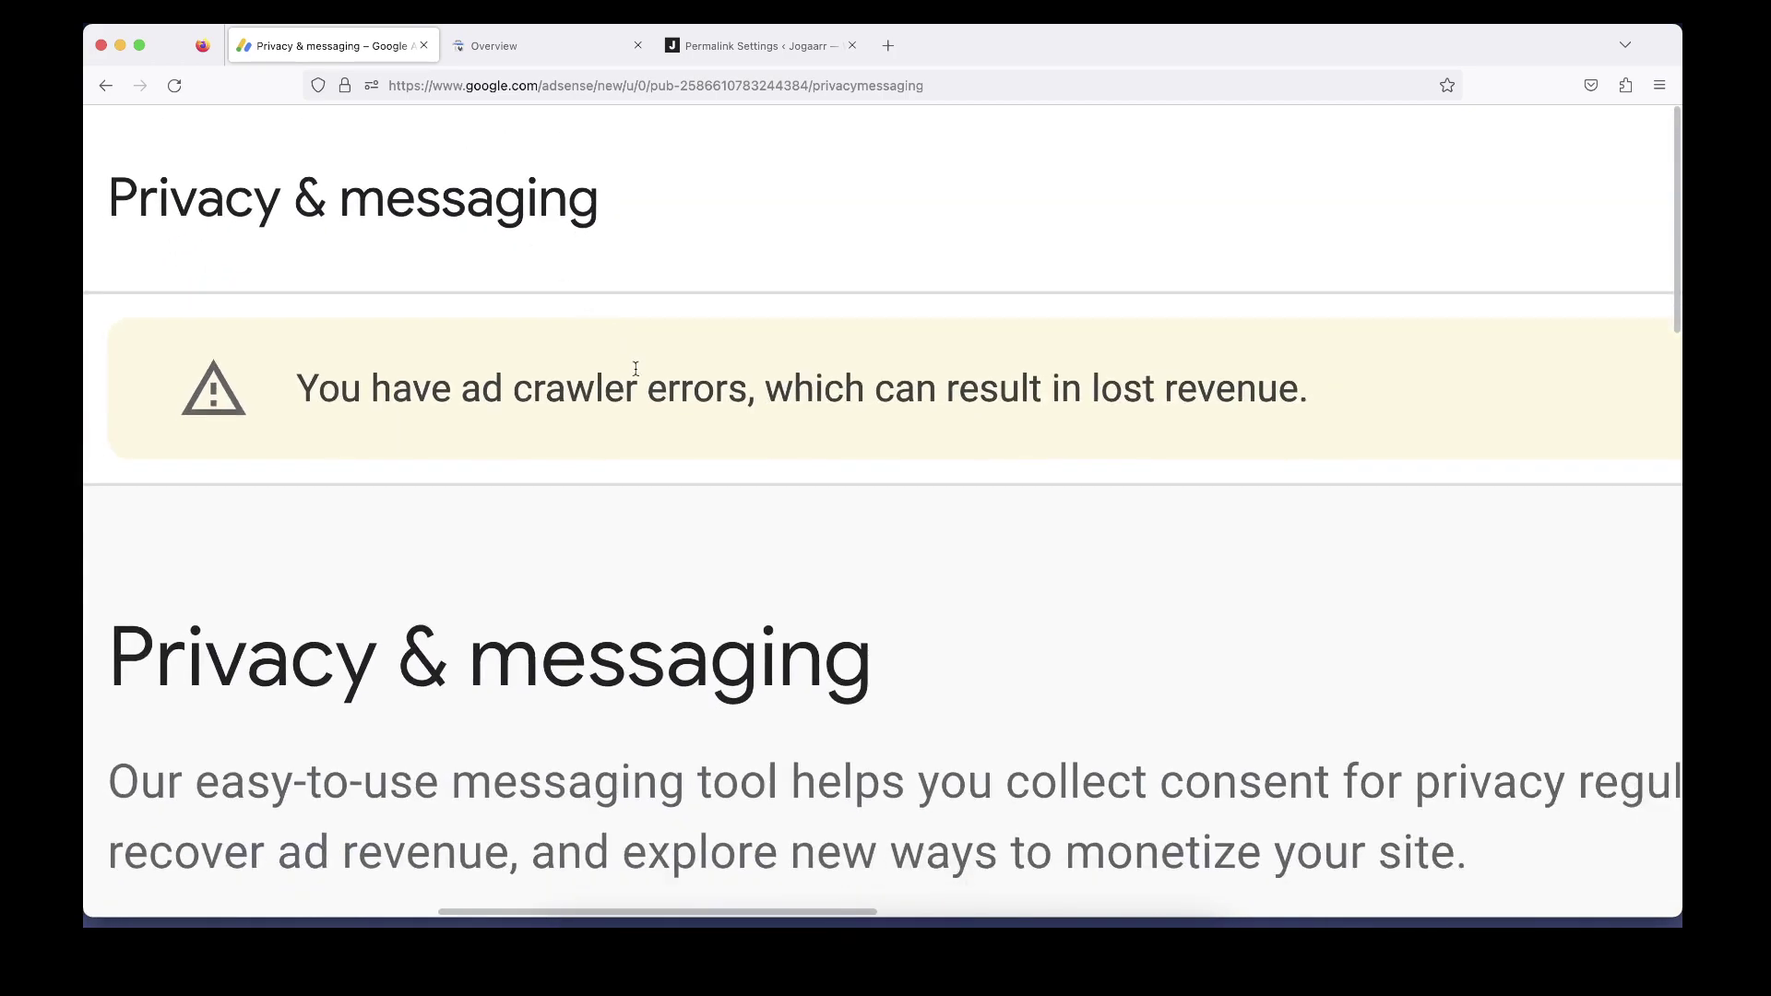
pyautogui.scroll(-5, 847, 421)
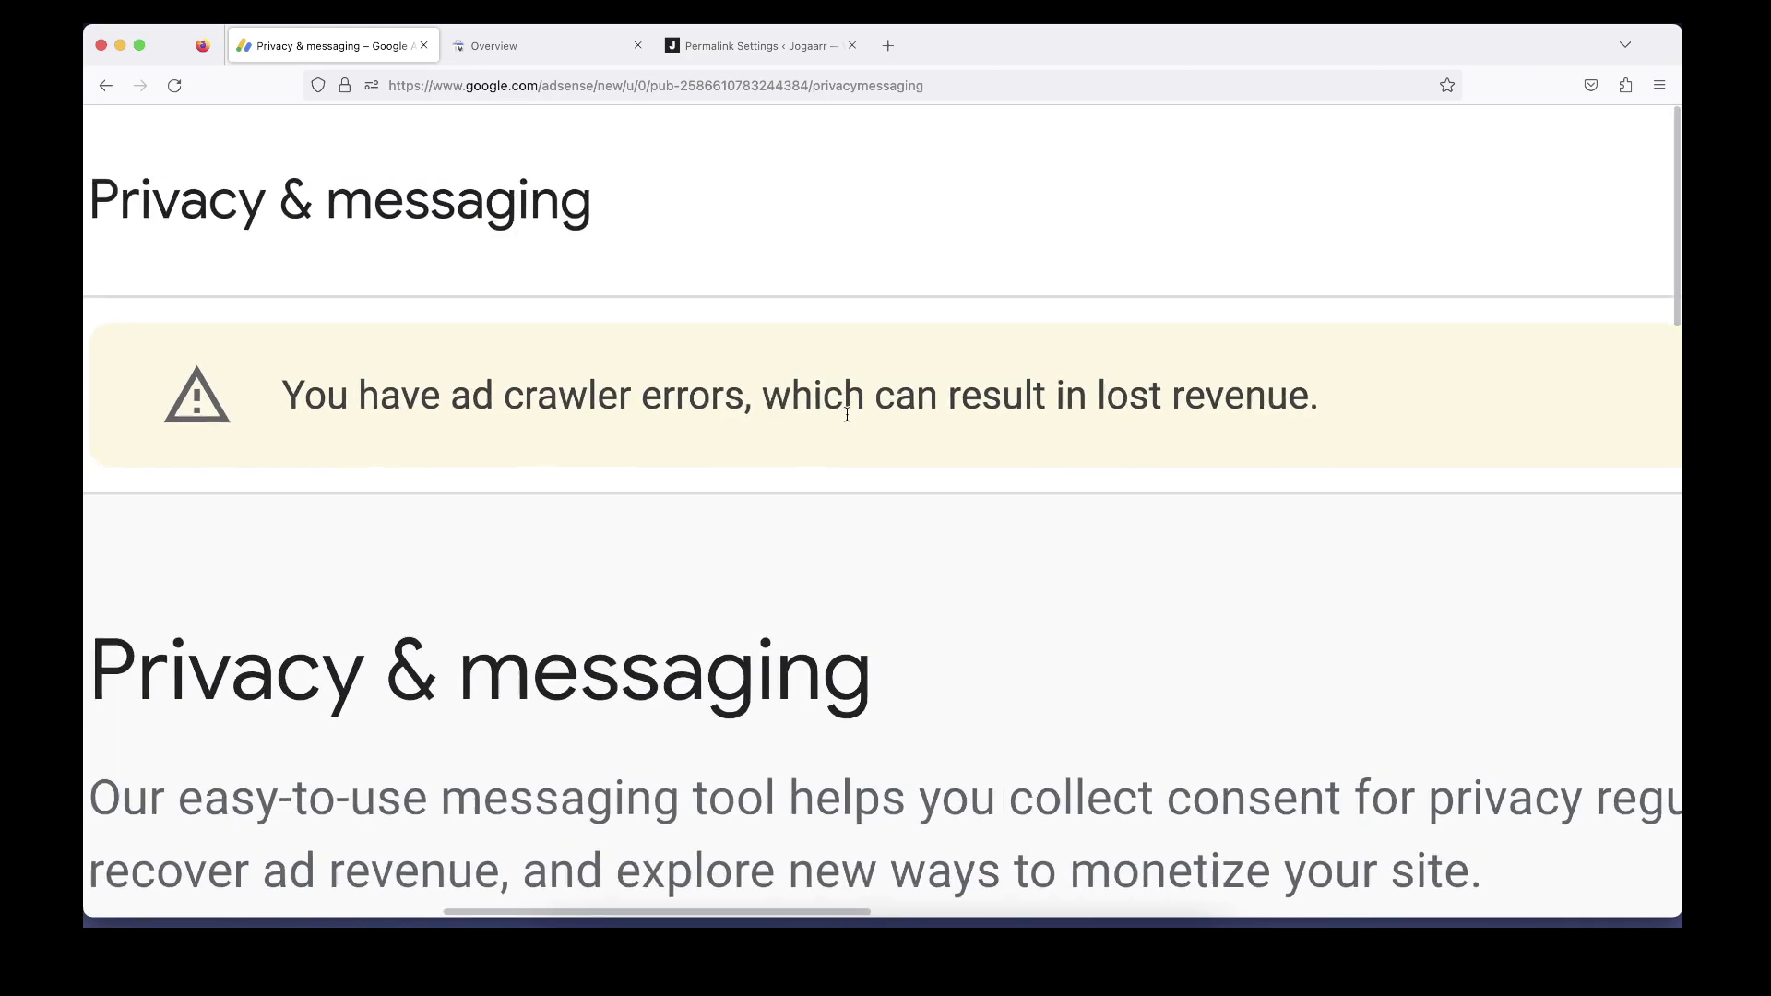
pyautogui.scroll(-3, 846, 420)
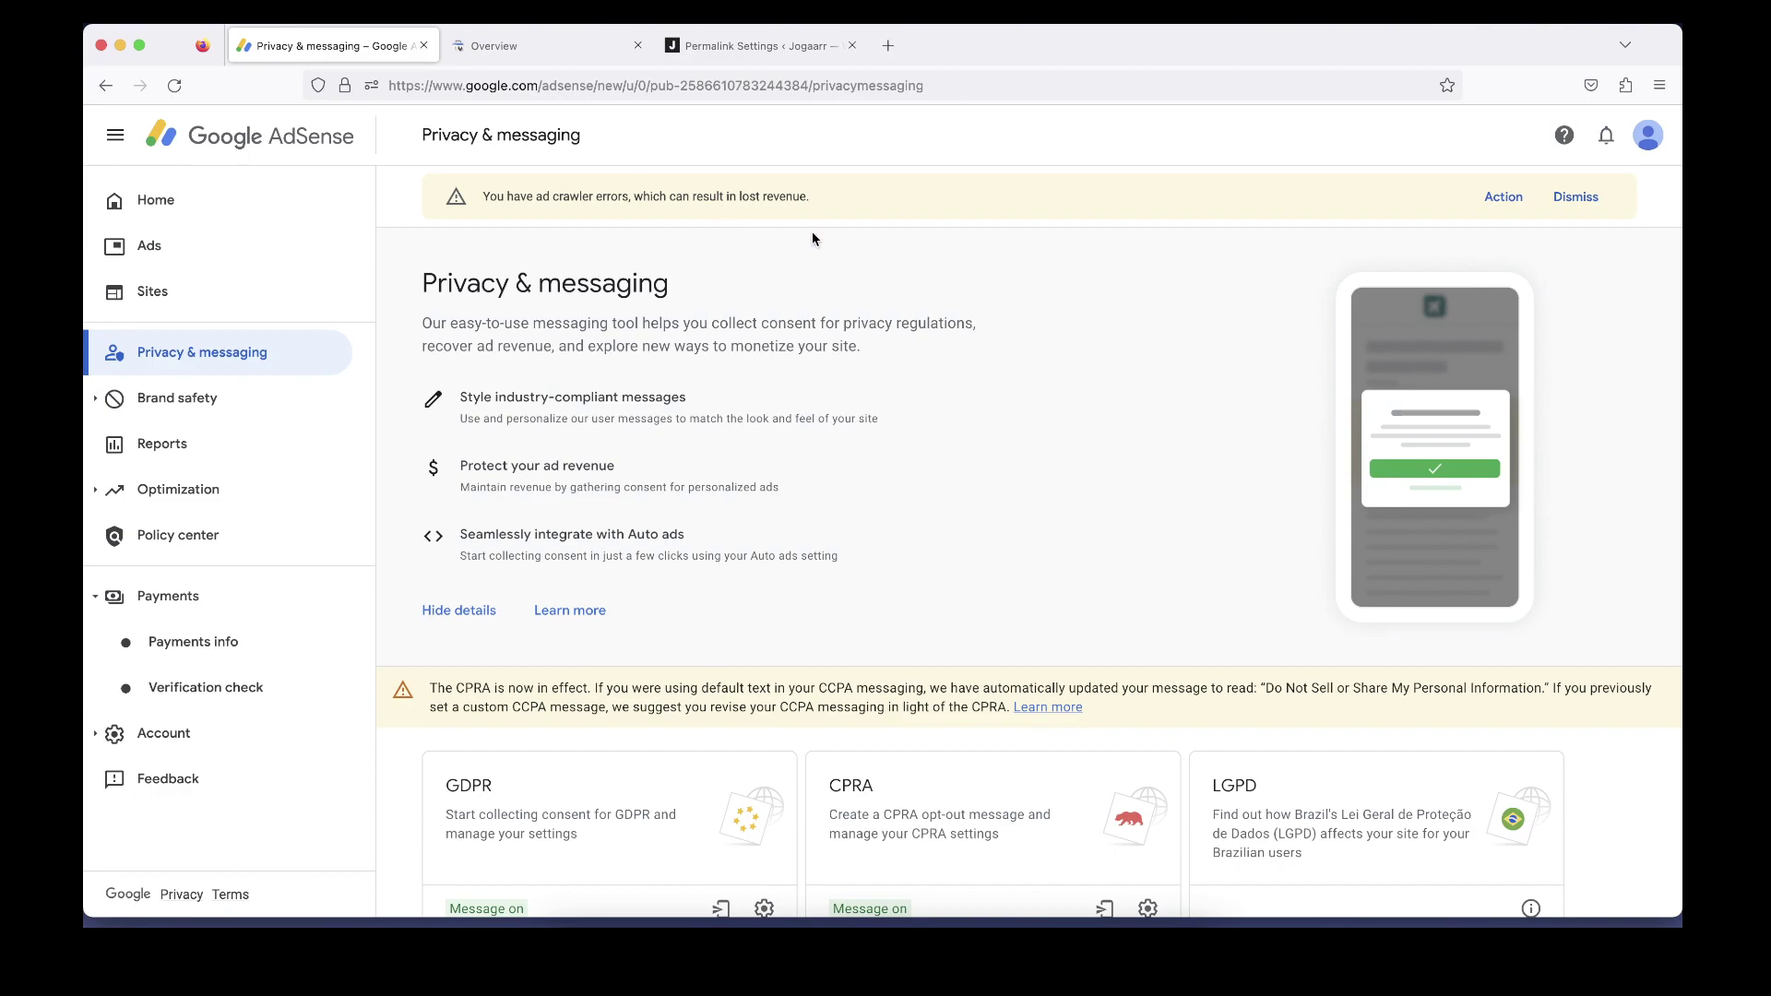
# Open Policy center and launch the flagged …/?p=2677&preview=true location in a new tab
pyautogui.click(1511, 198)
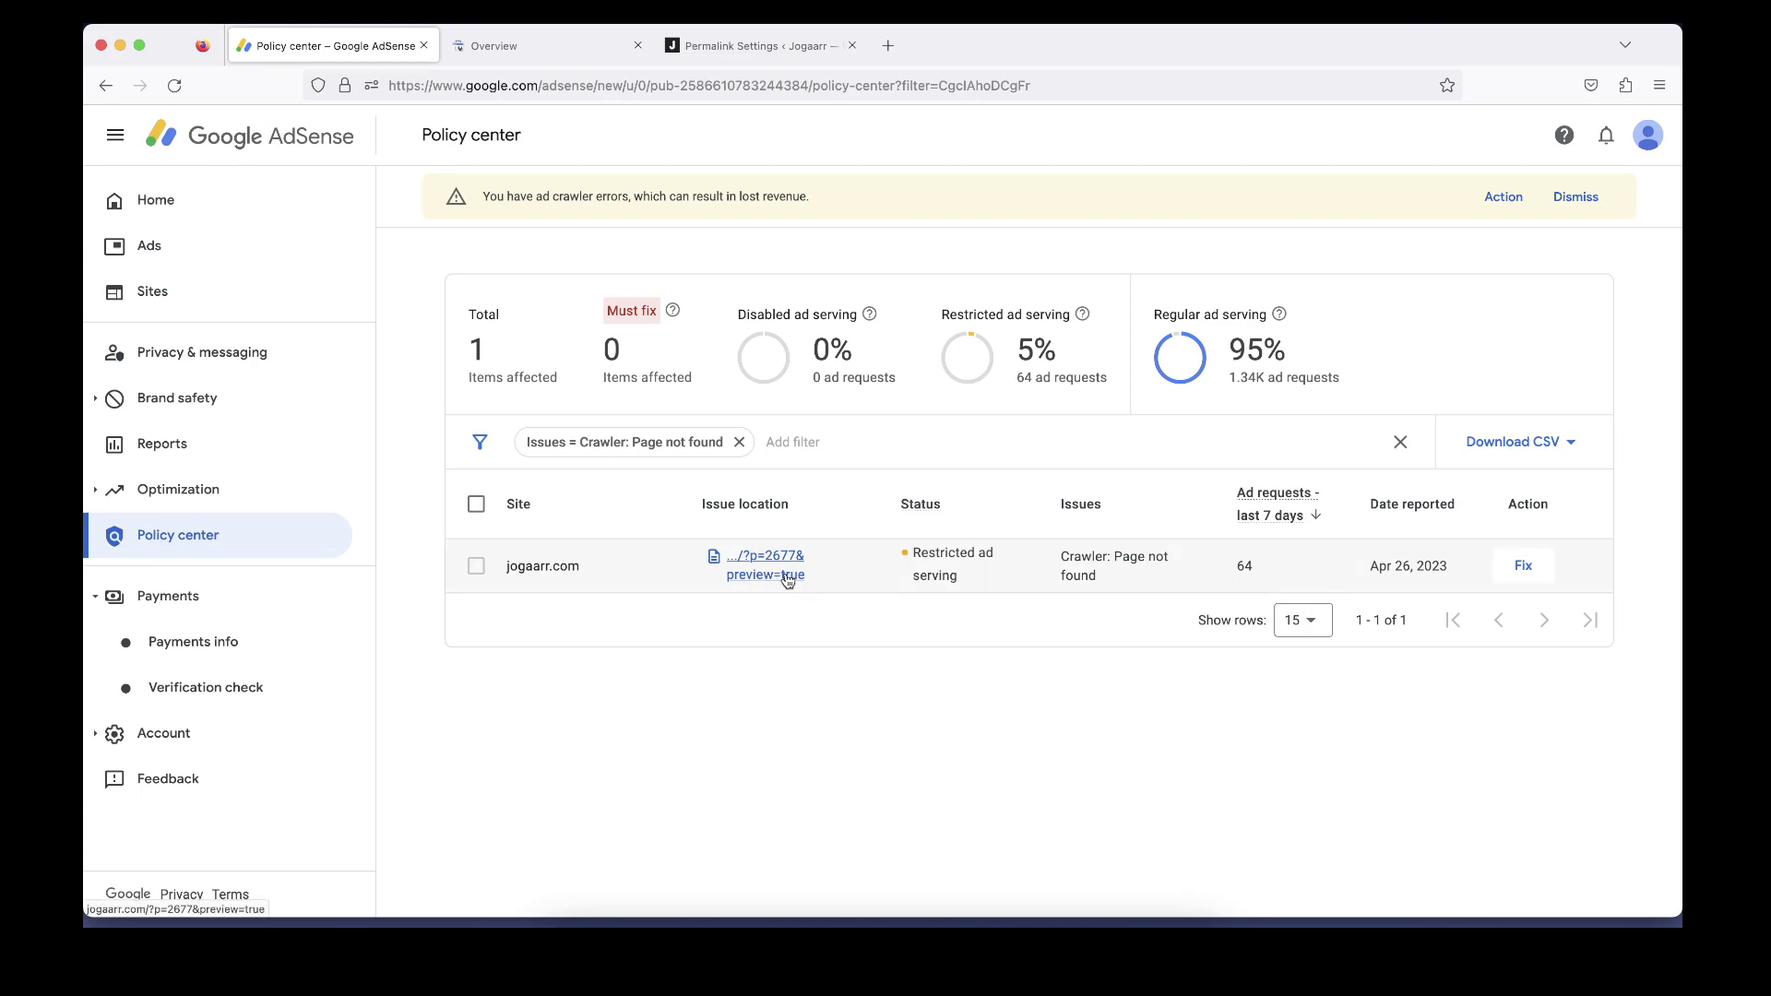
pyautogui.click(787, 576)
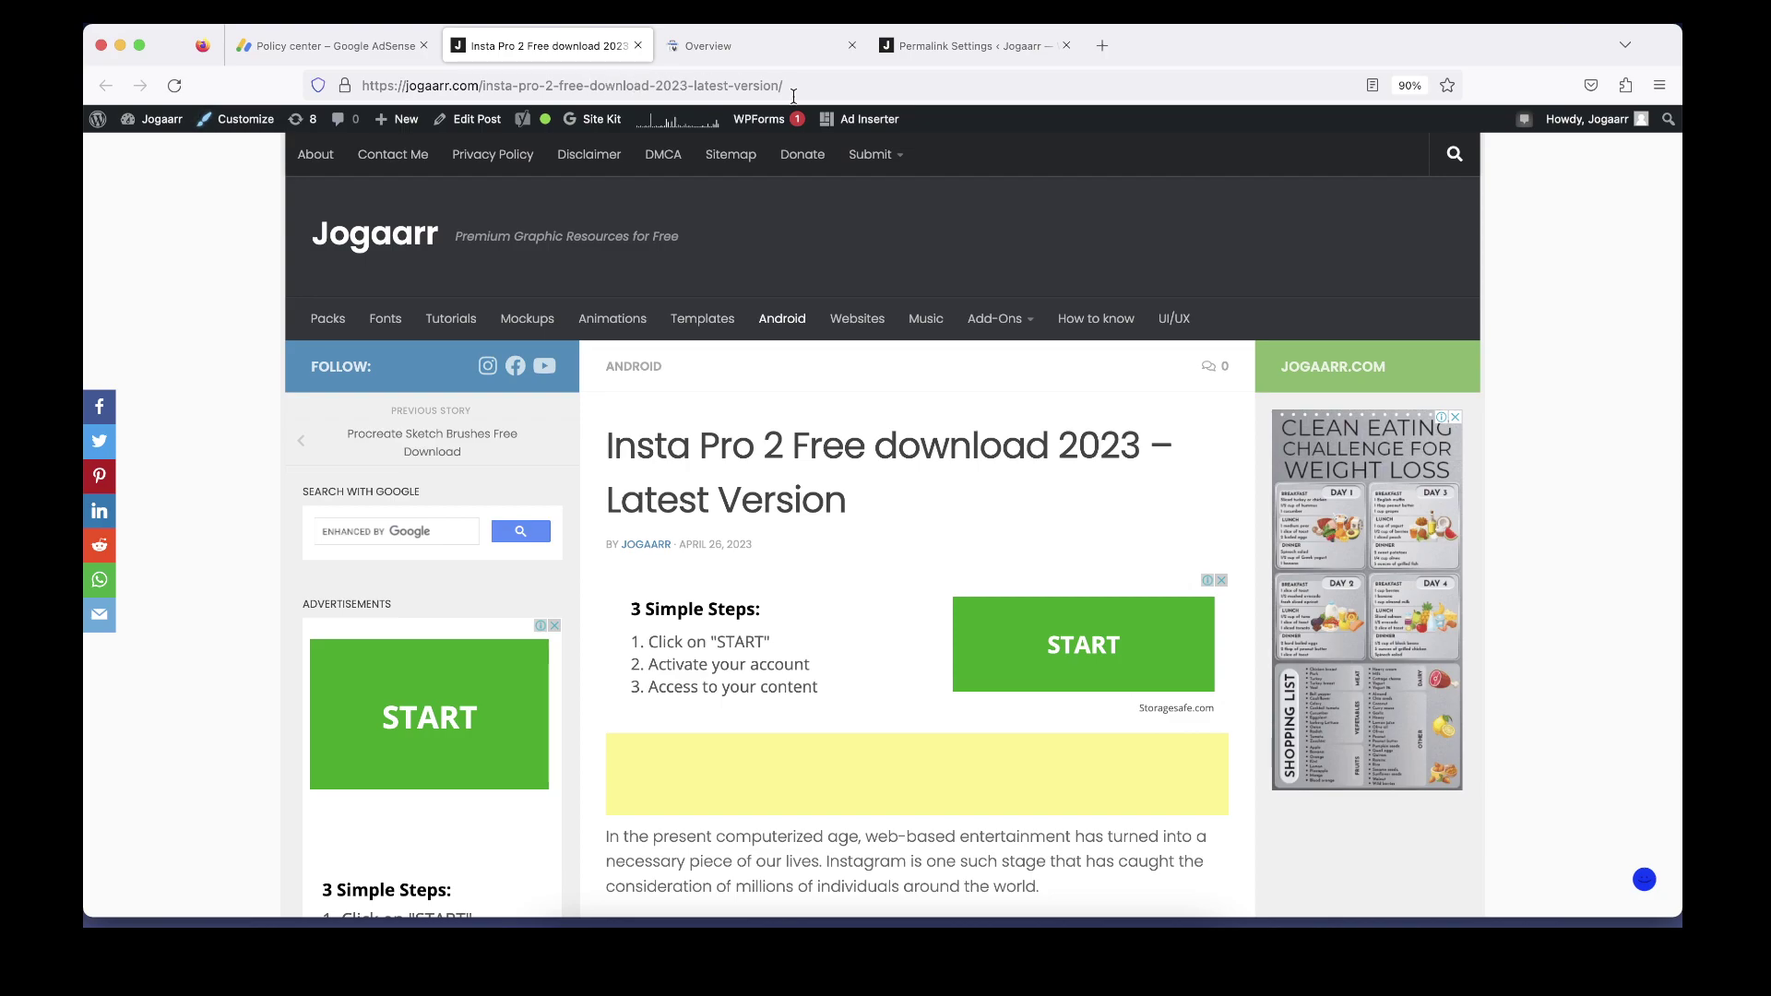
pyautogui.click(968, 45)
pyautogui.scroll(-2, 787, 506)
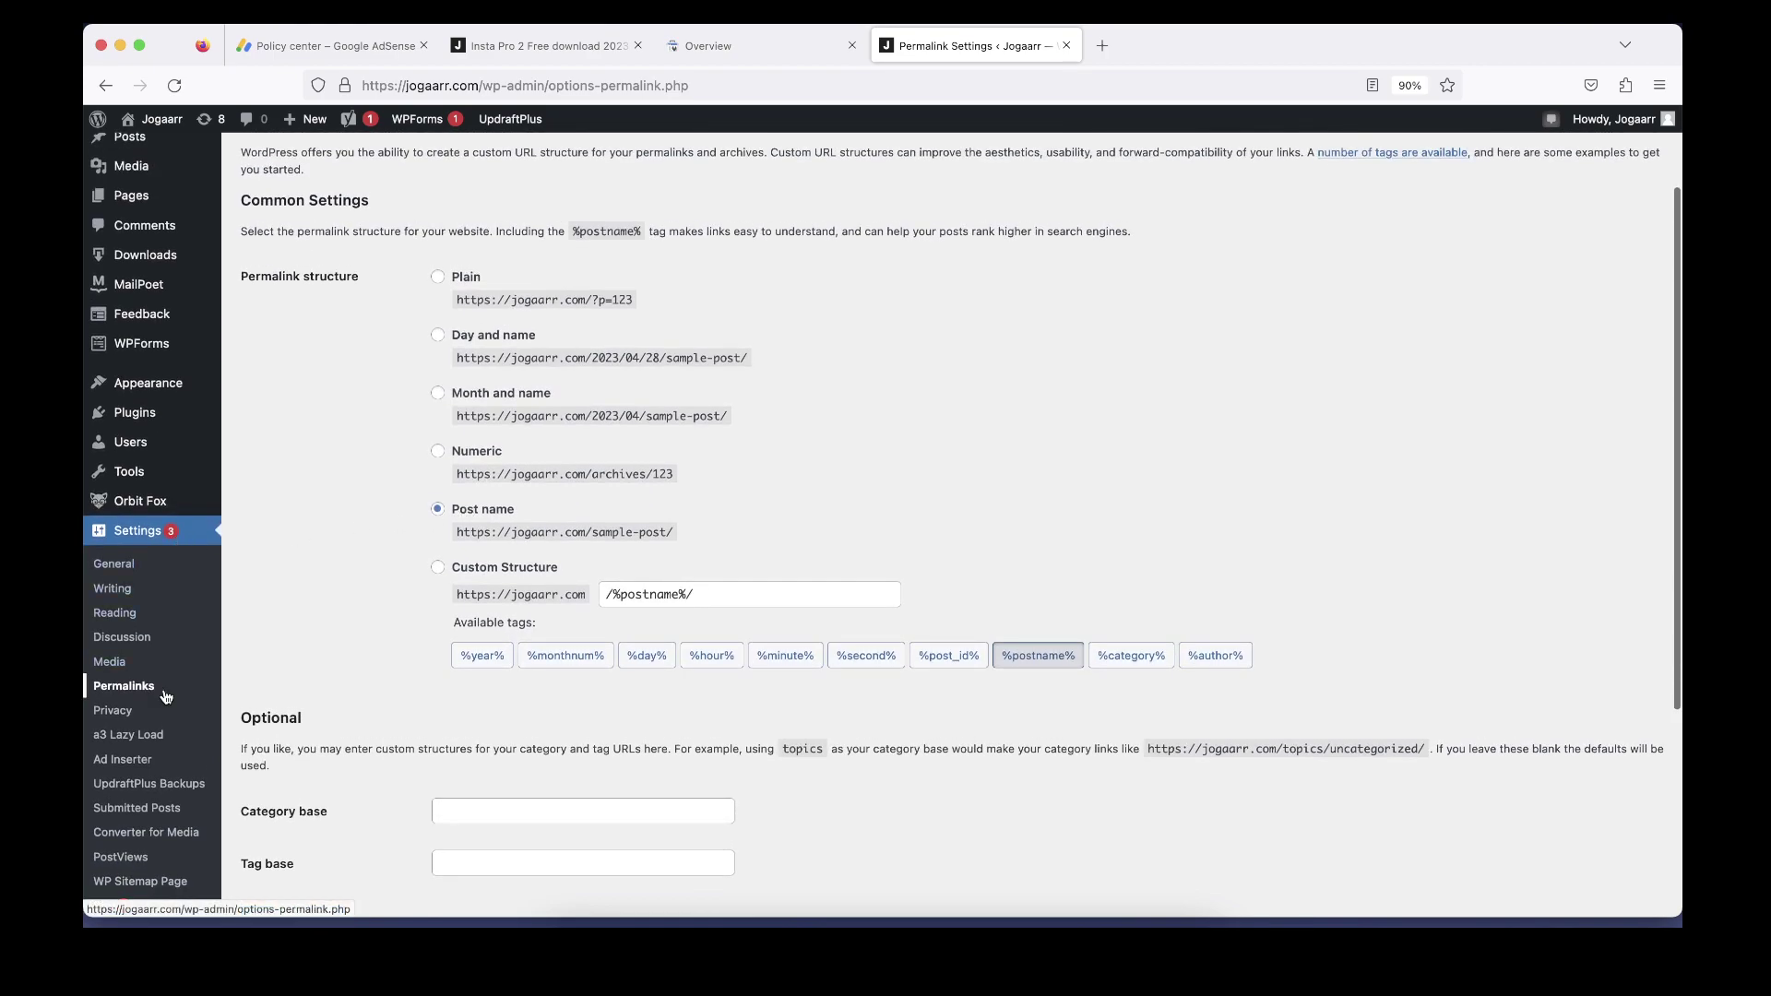
pyautogui.scroll(1, 304, 660)
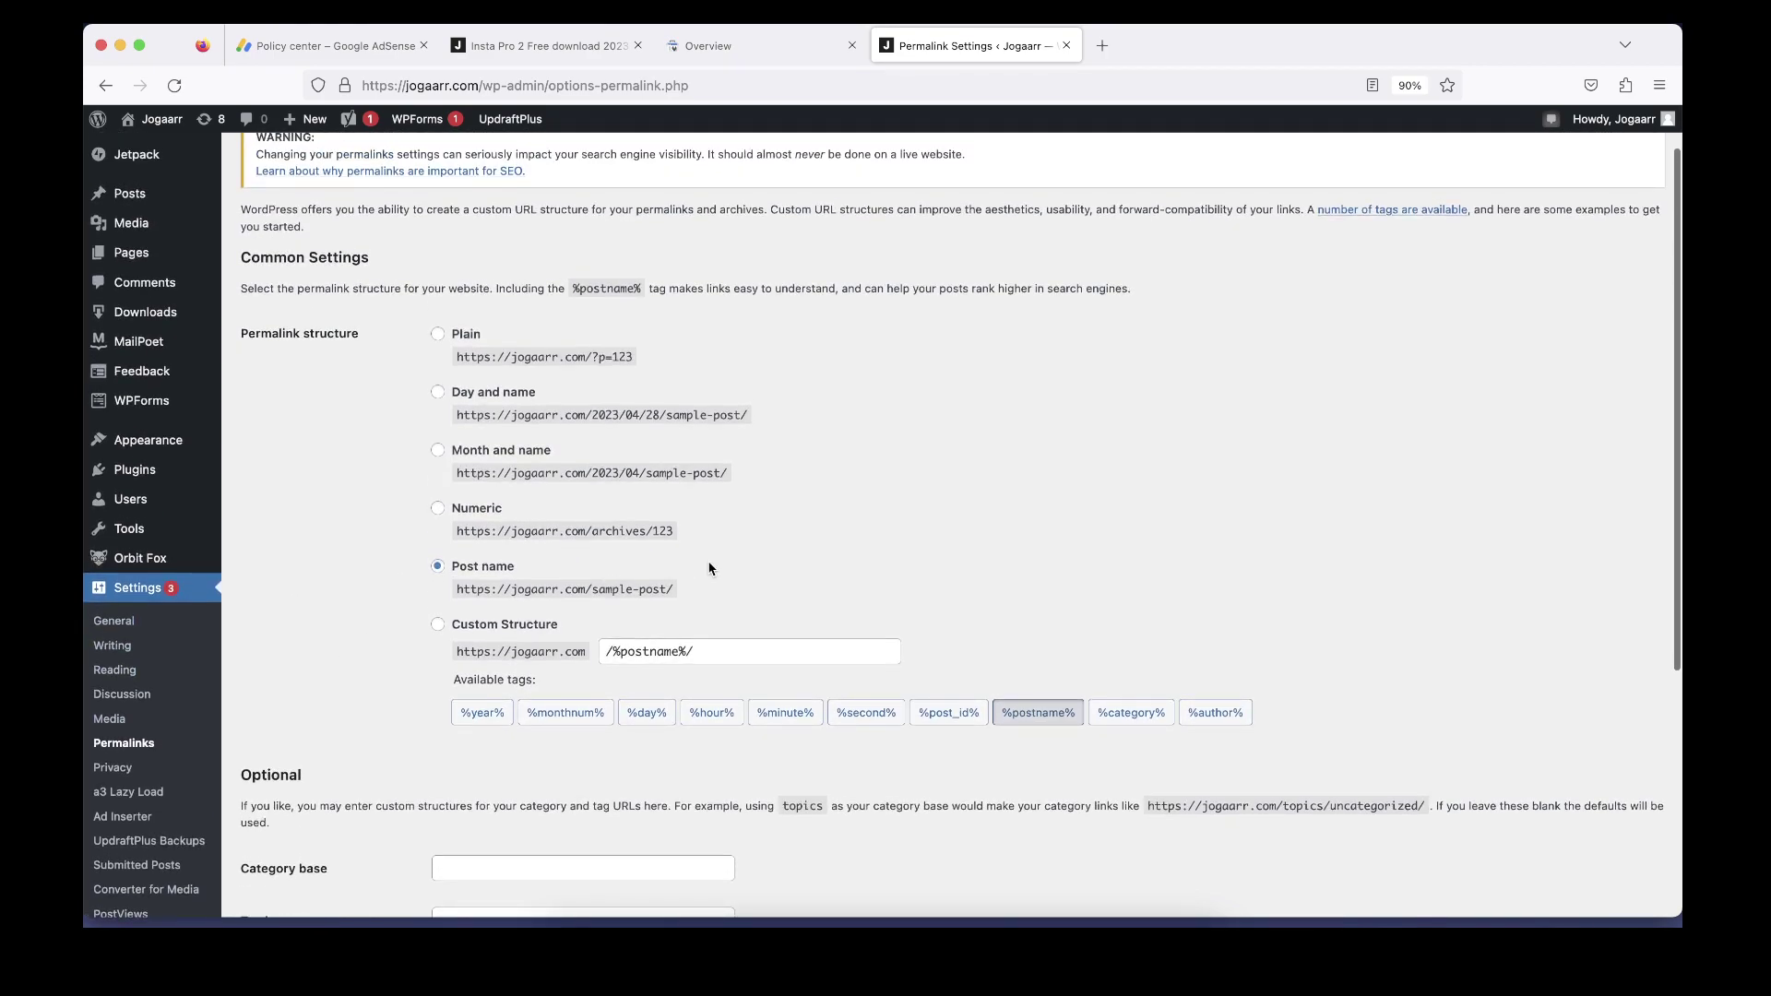
pyautogui.scroll(1, 758, 564)
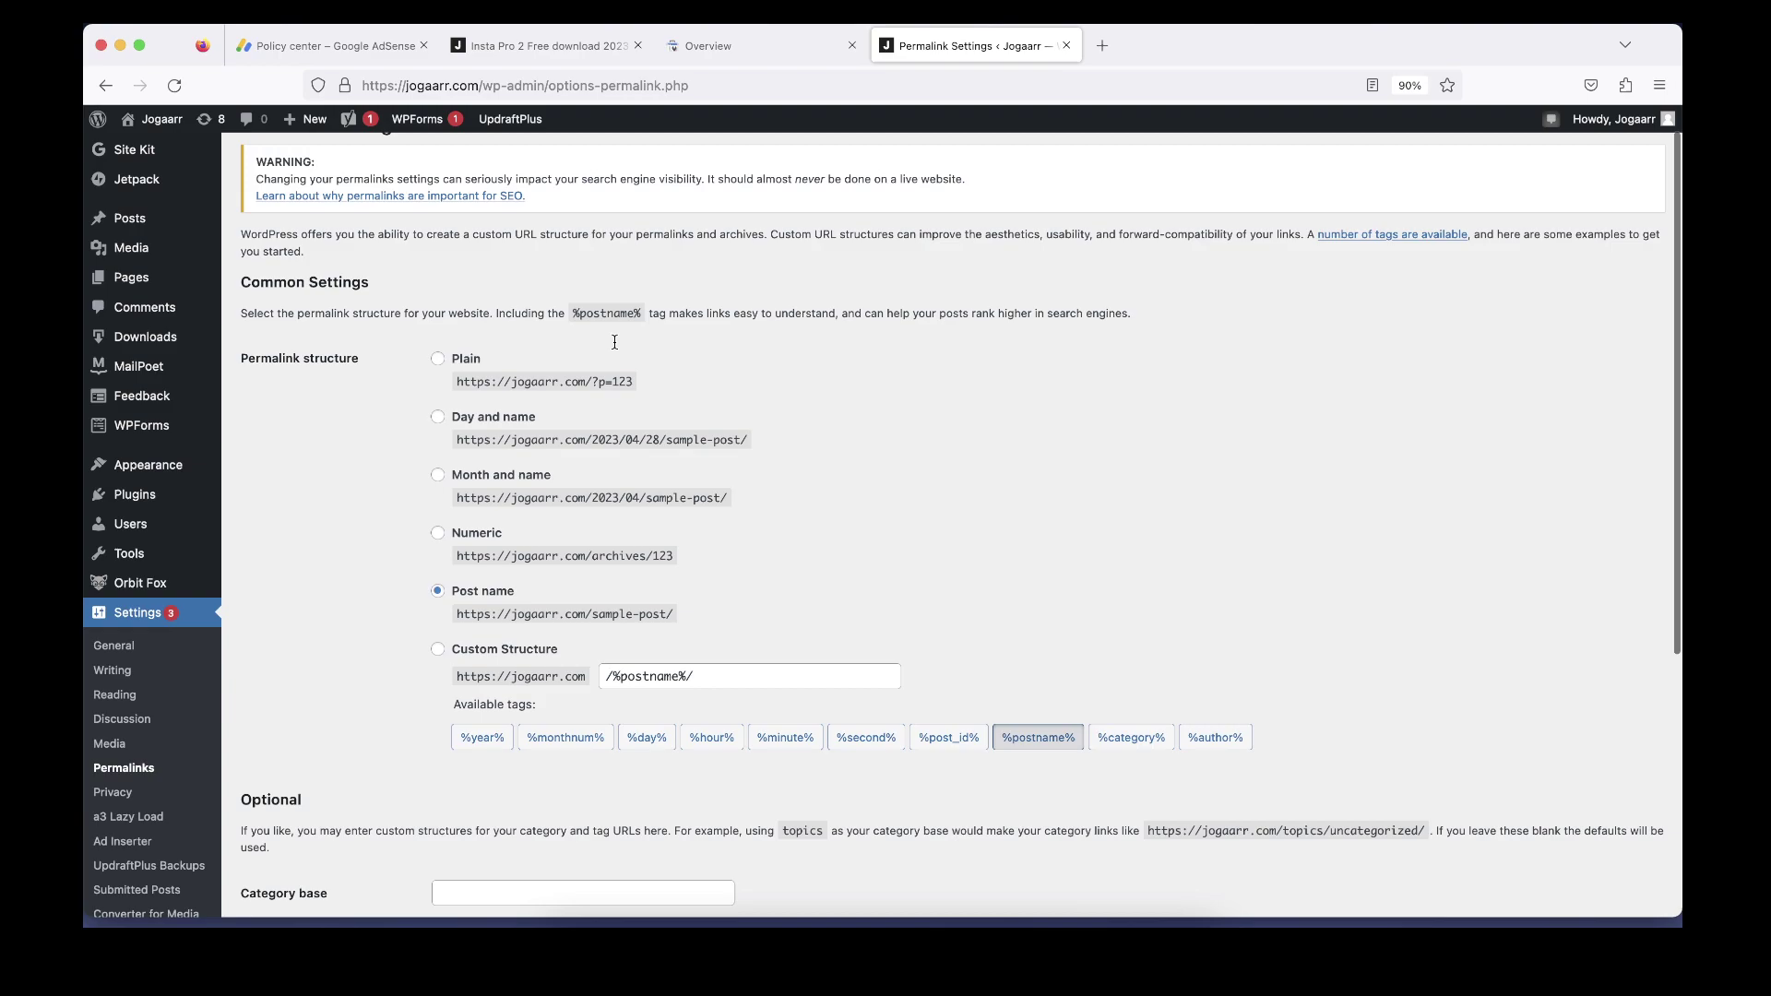
# From the Insta Pro 2 post, open the Templates category in a new tab
pyautogui.click(541, 44)
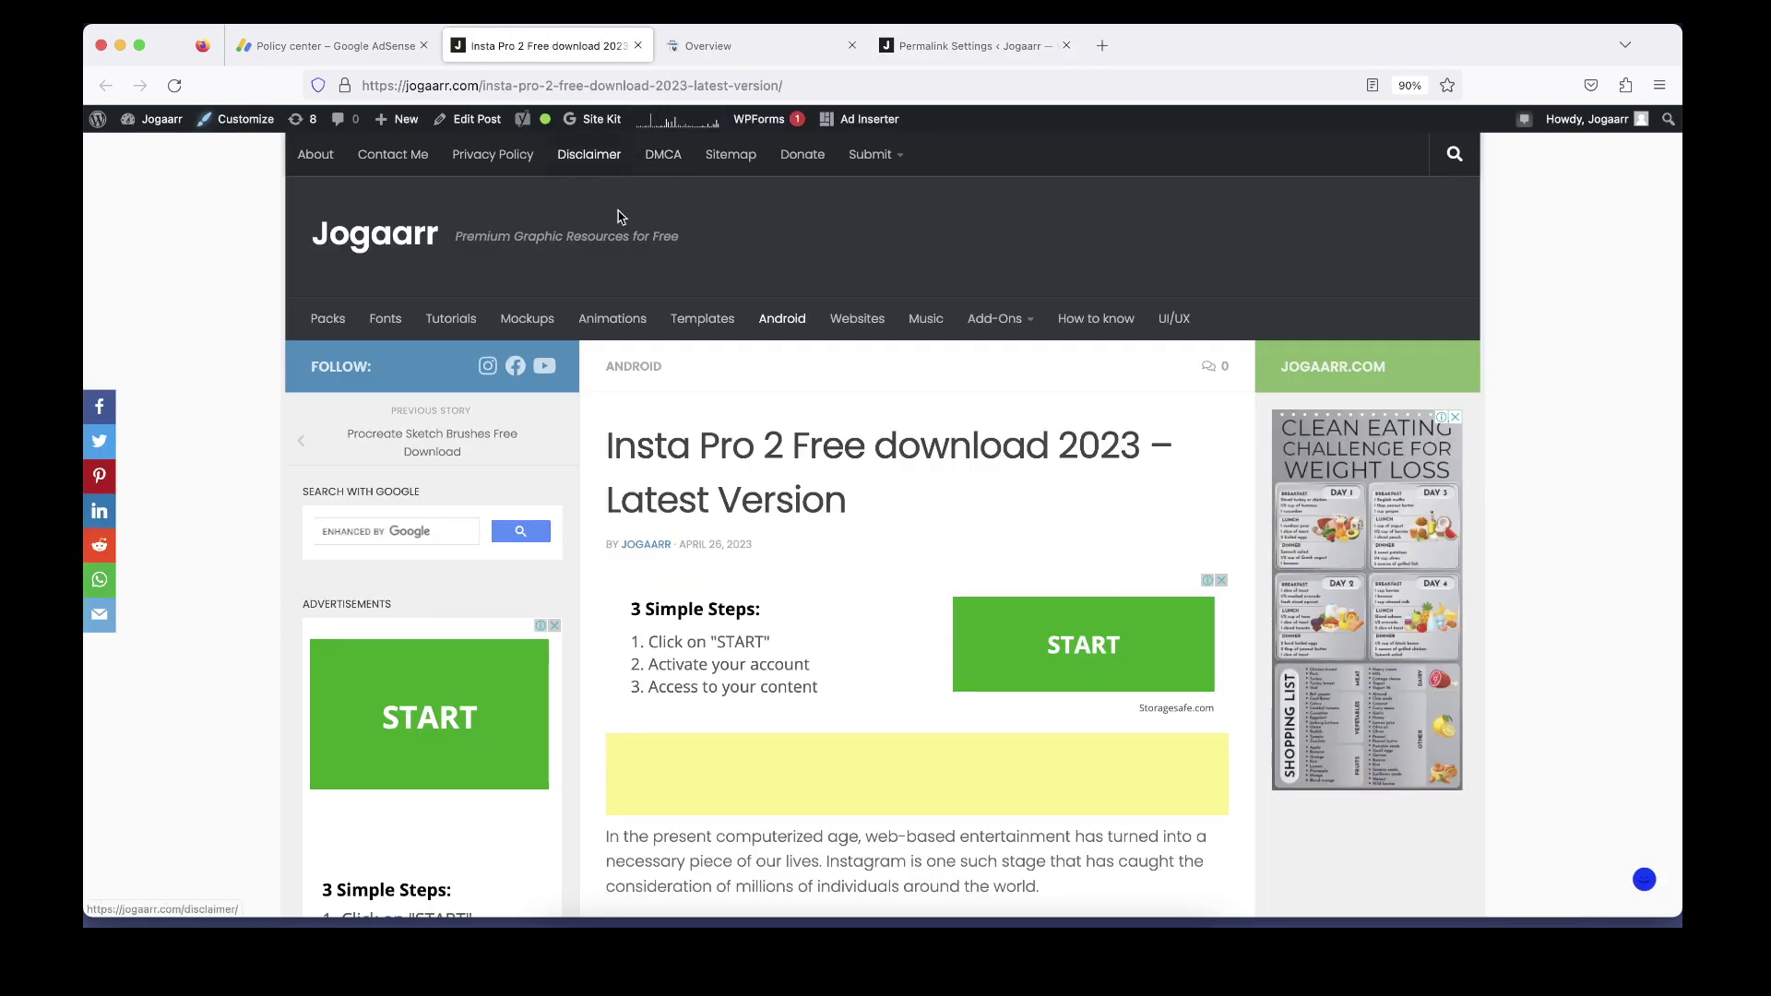
pyautogui.scroll(-1, 694, 291)
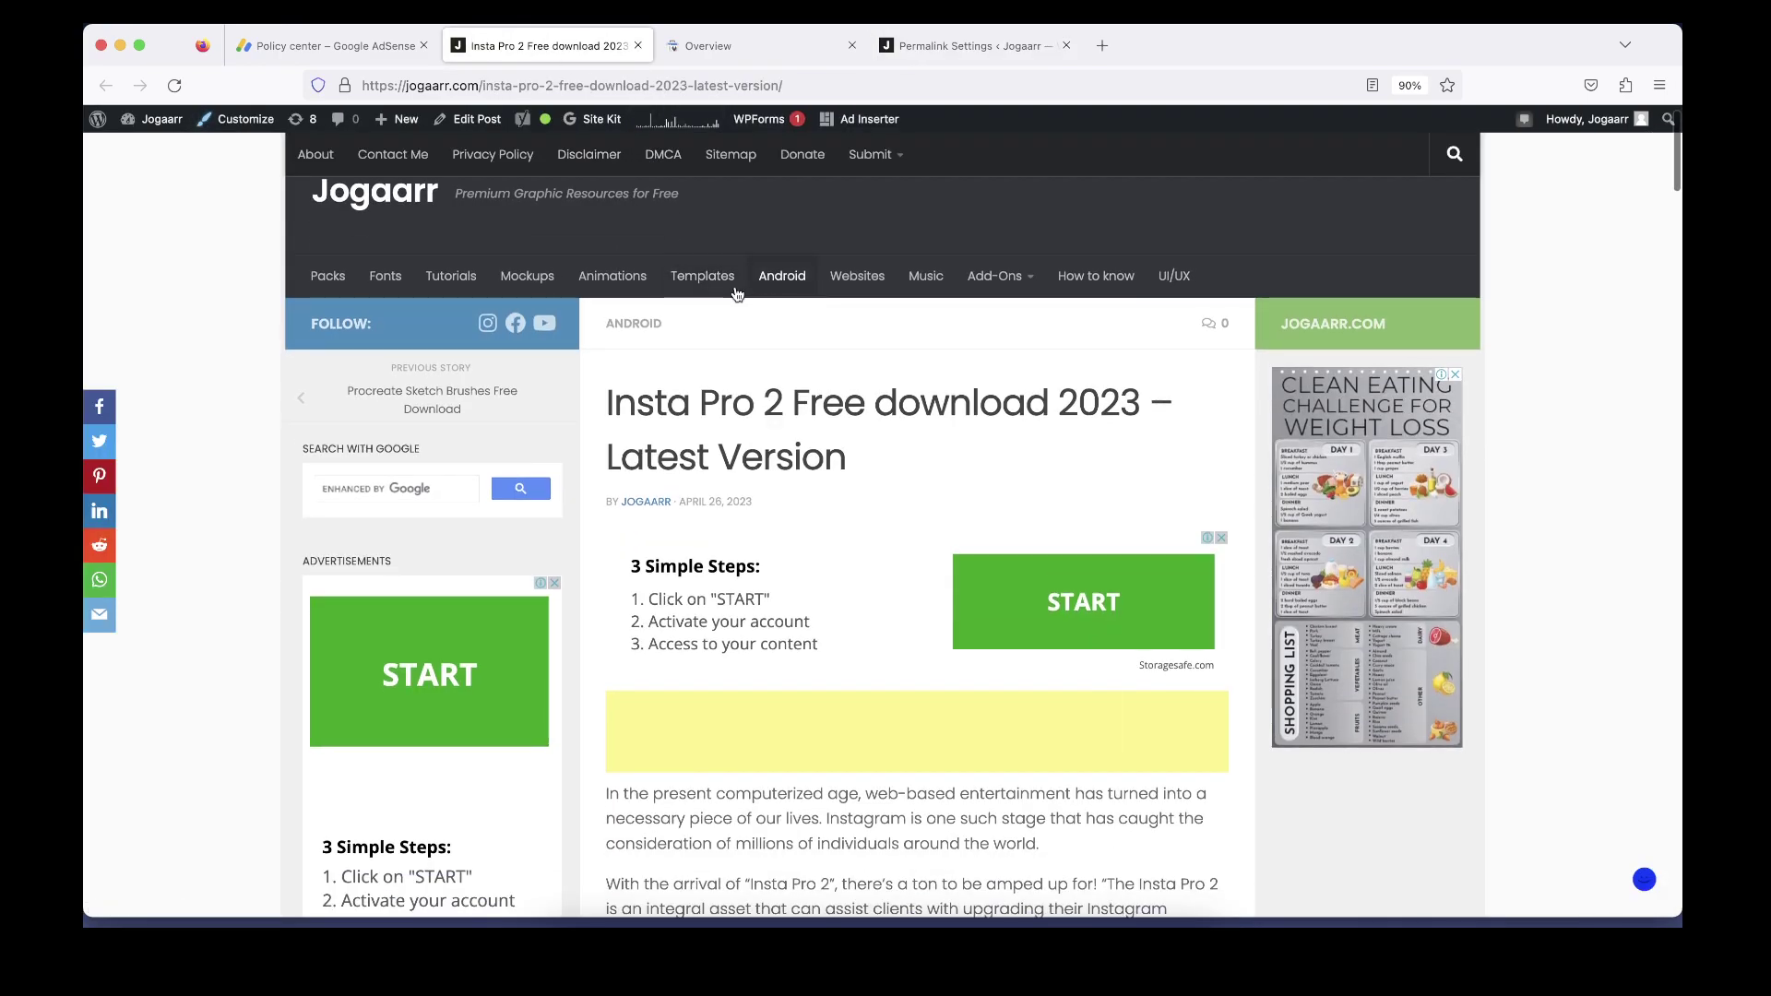
pyautogui.rightClick(718, 283)
pyautogui.click(801, 288)
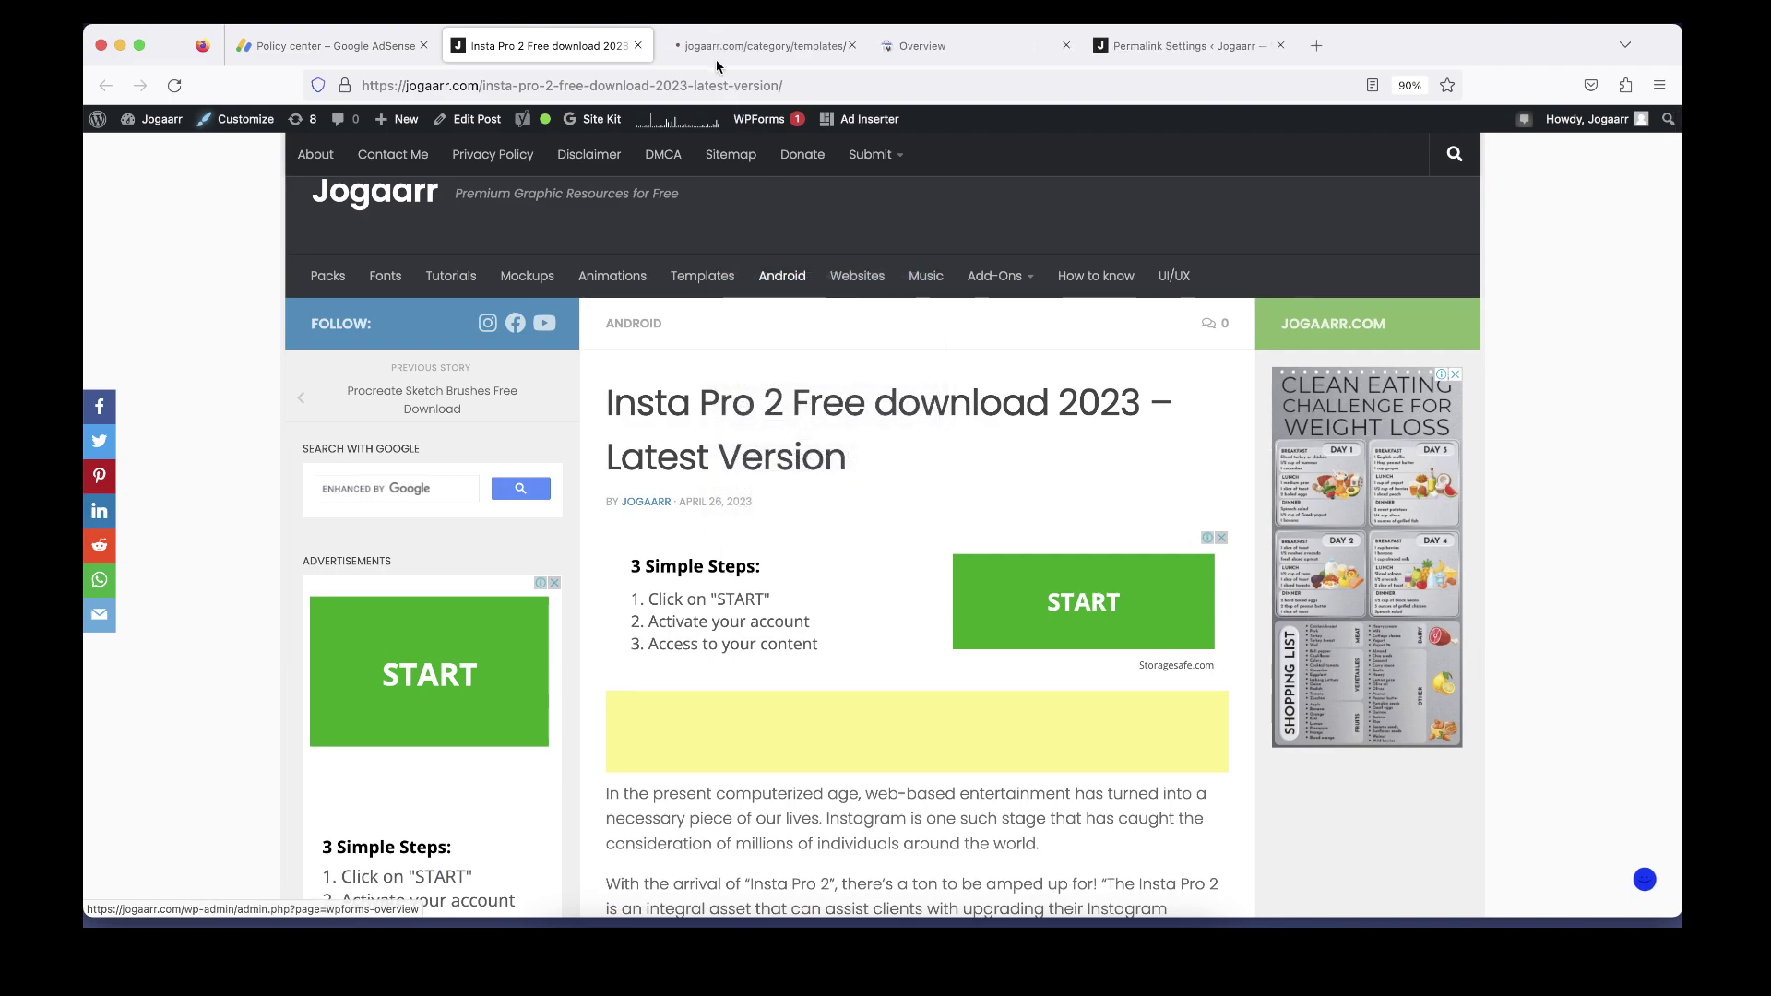
pyautogui.click(759, 45)
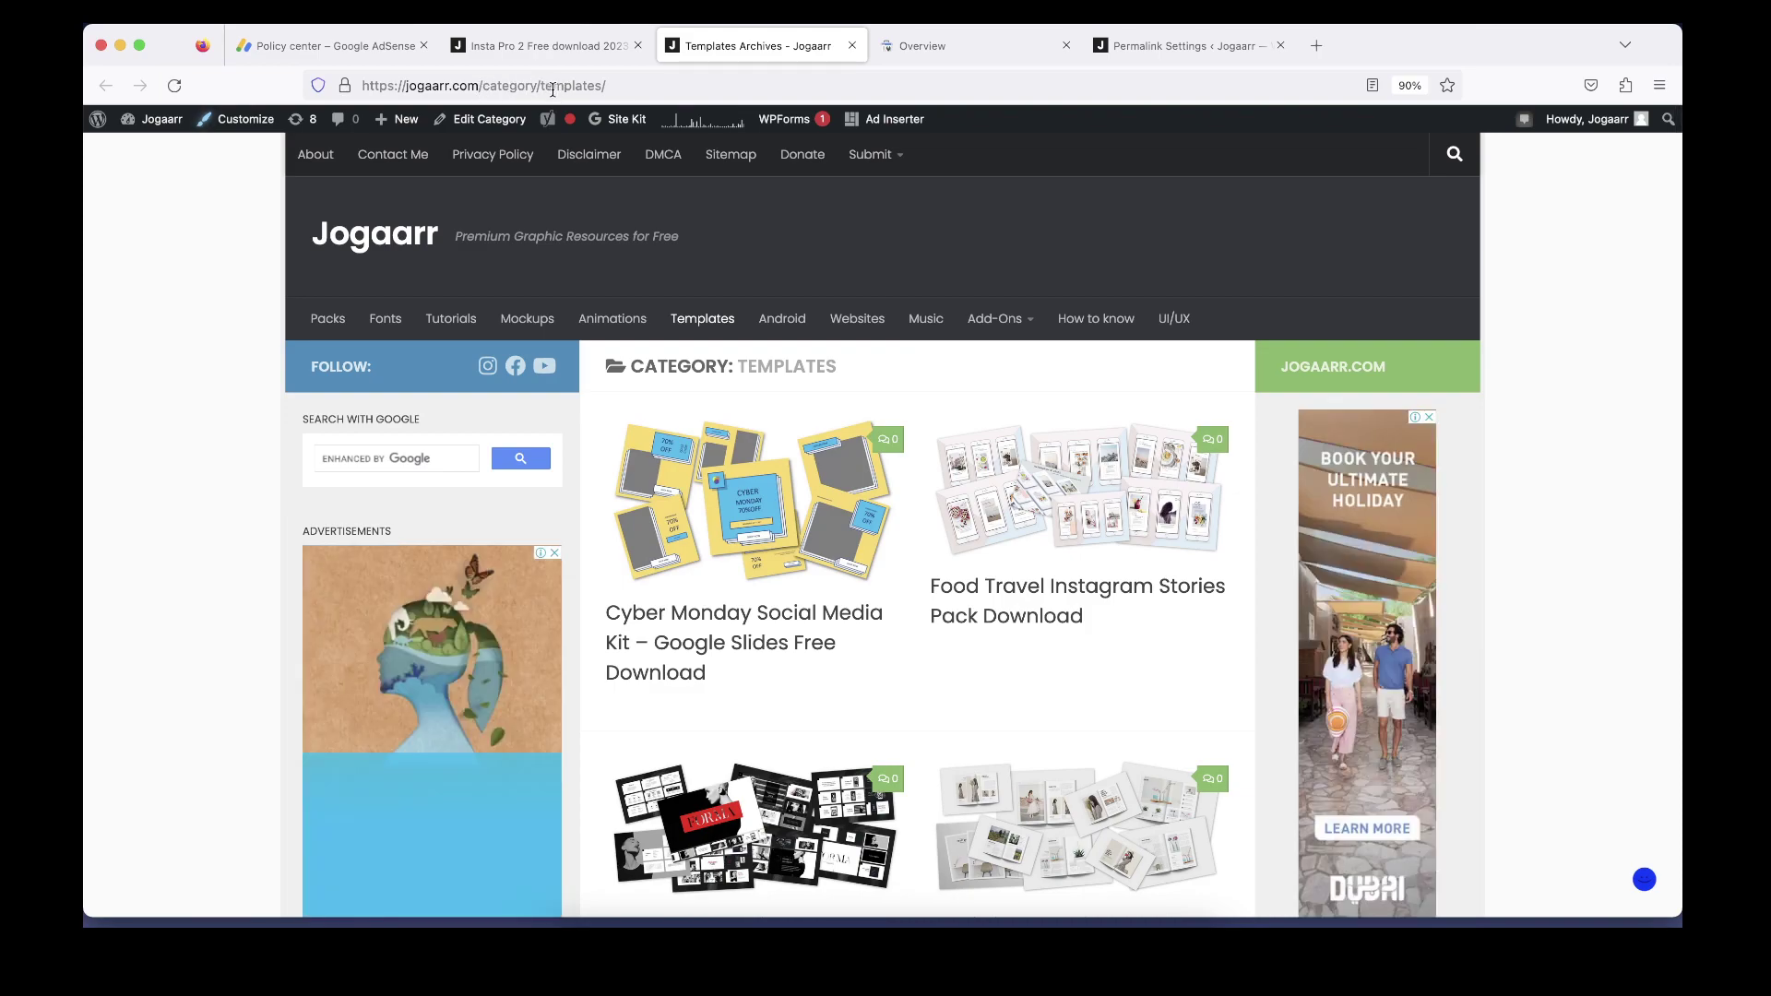
# Open the Food Travel Instagram Stories Pack post, dismiss its full-page ad, then return to AdSense
pyautogui.click(950, 595)
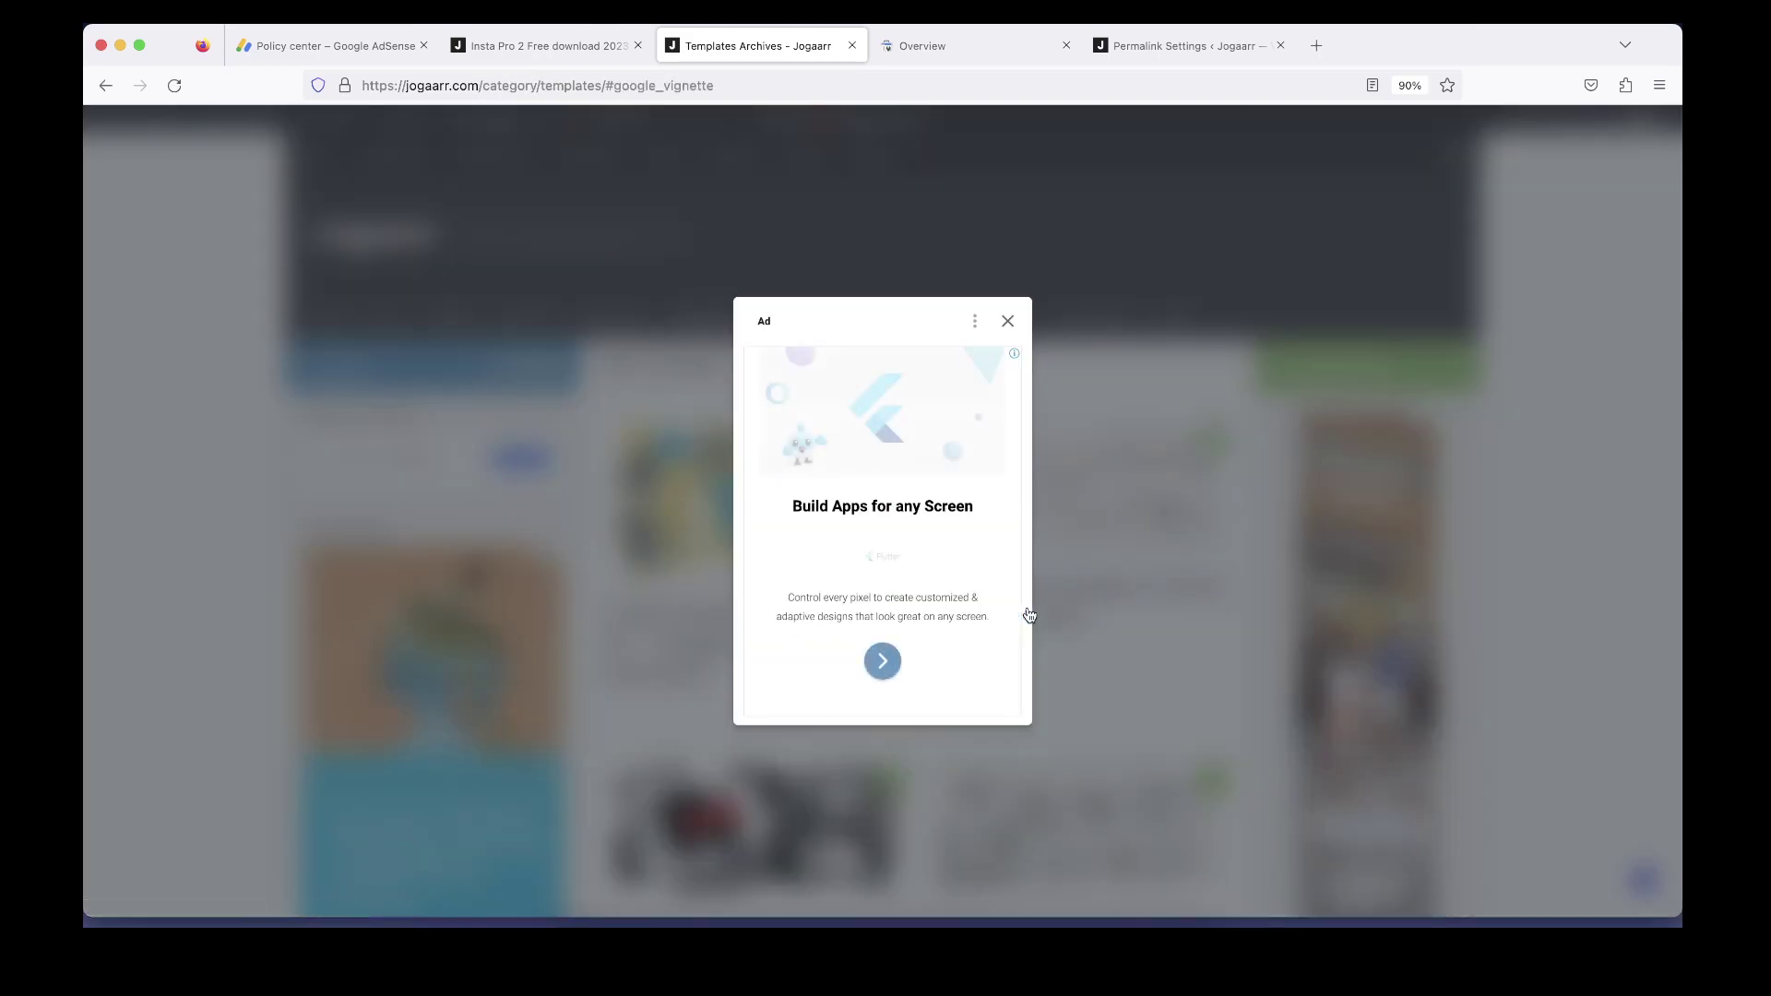
pyautogui.click(1008, 322)
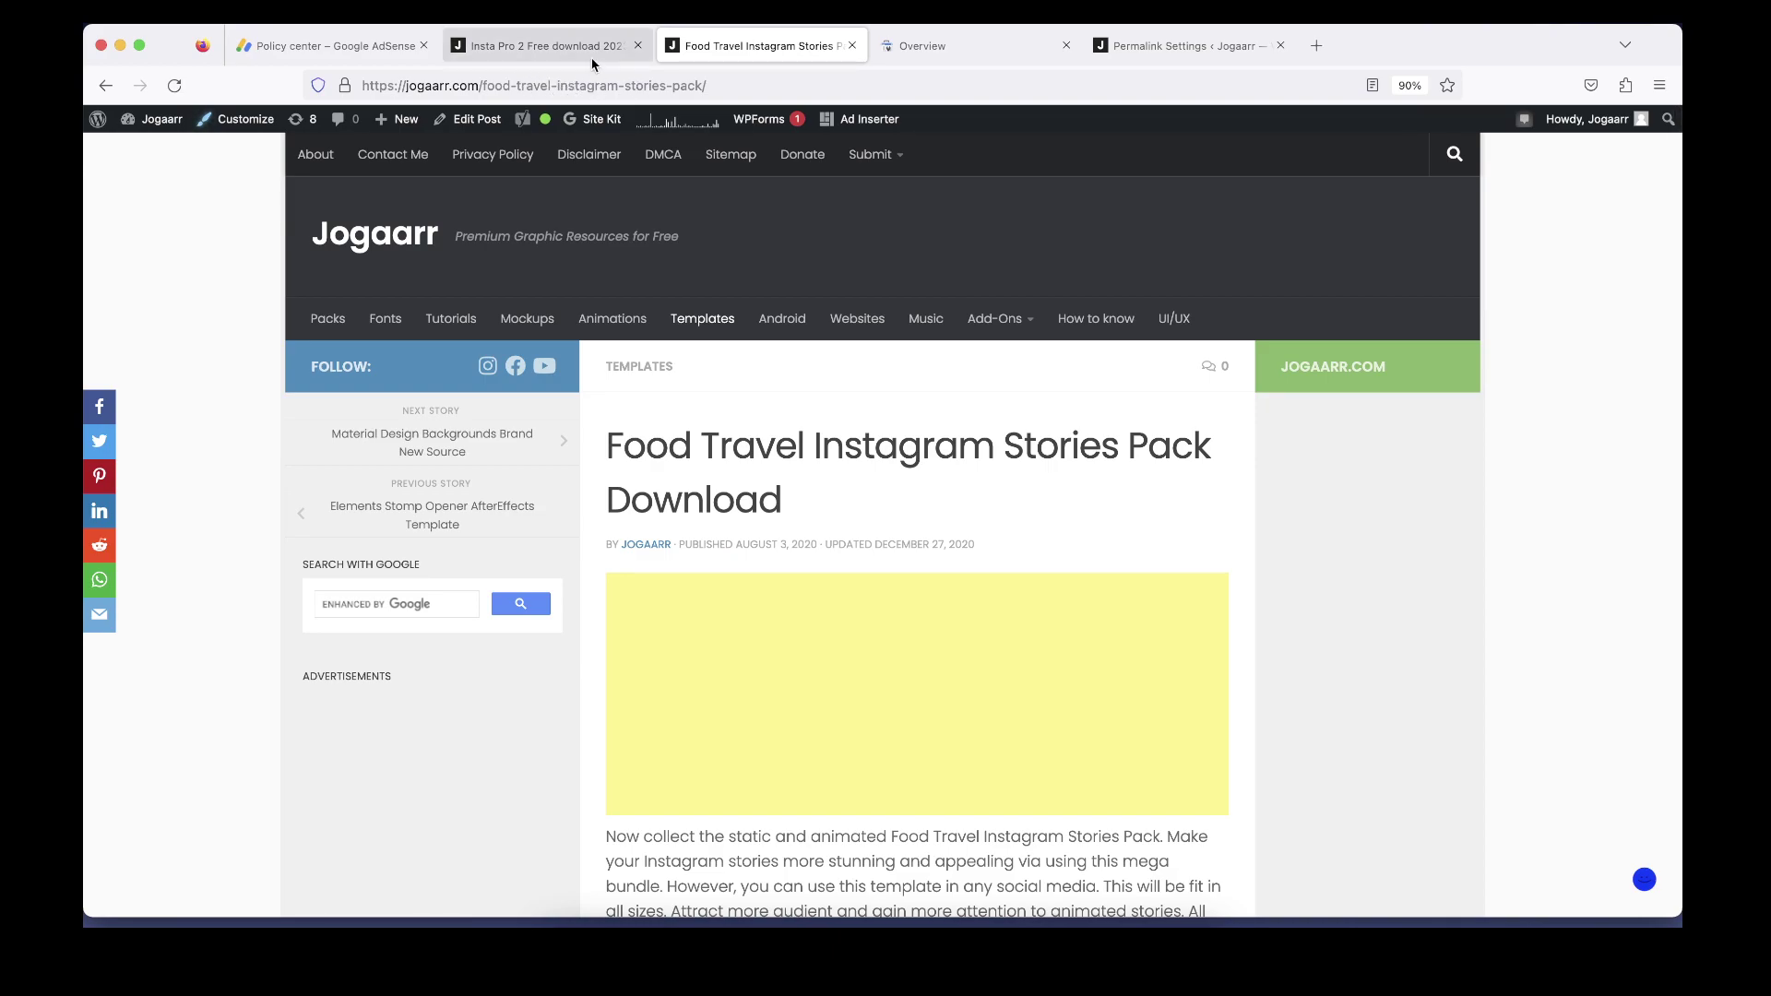
pyautogui.click(566, 51)
pyautogui.click(392, 50)
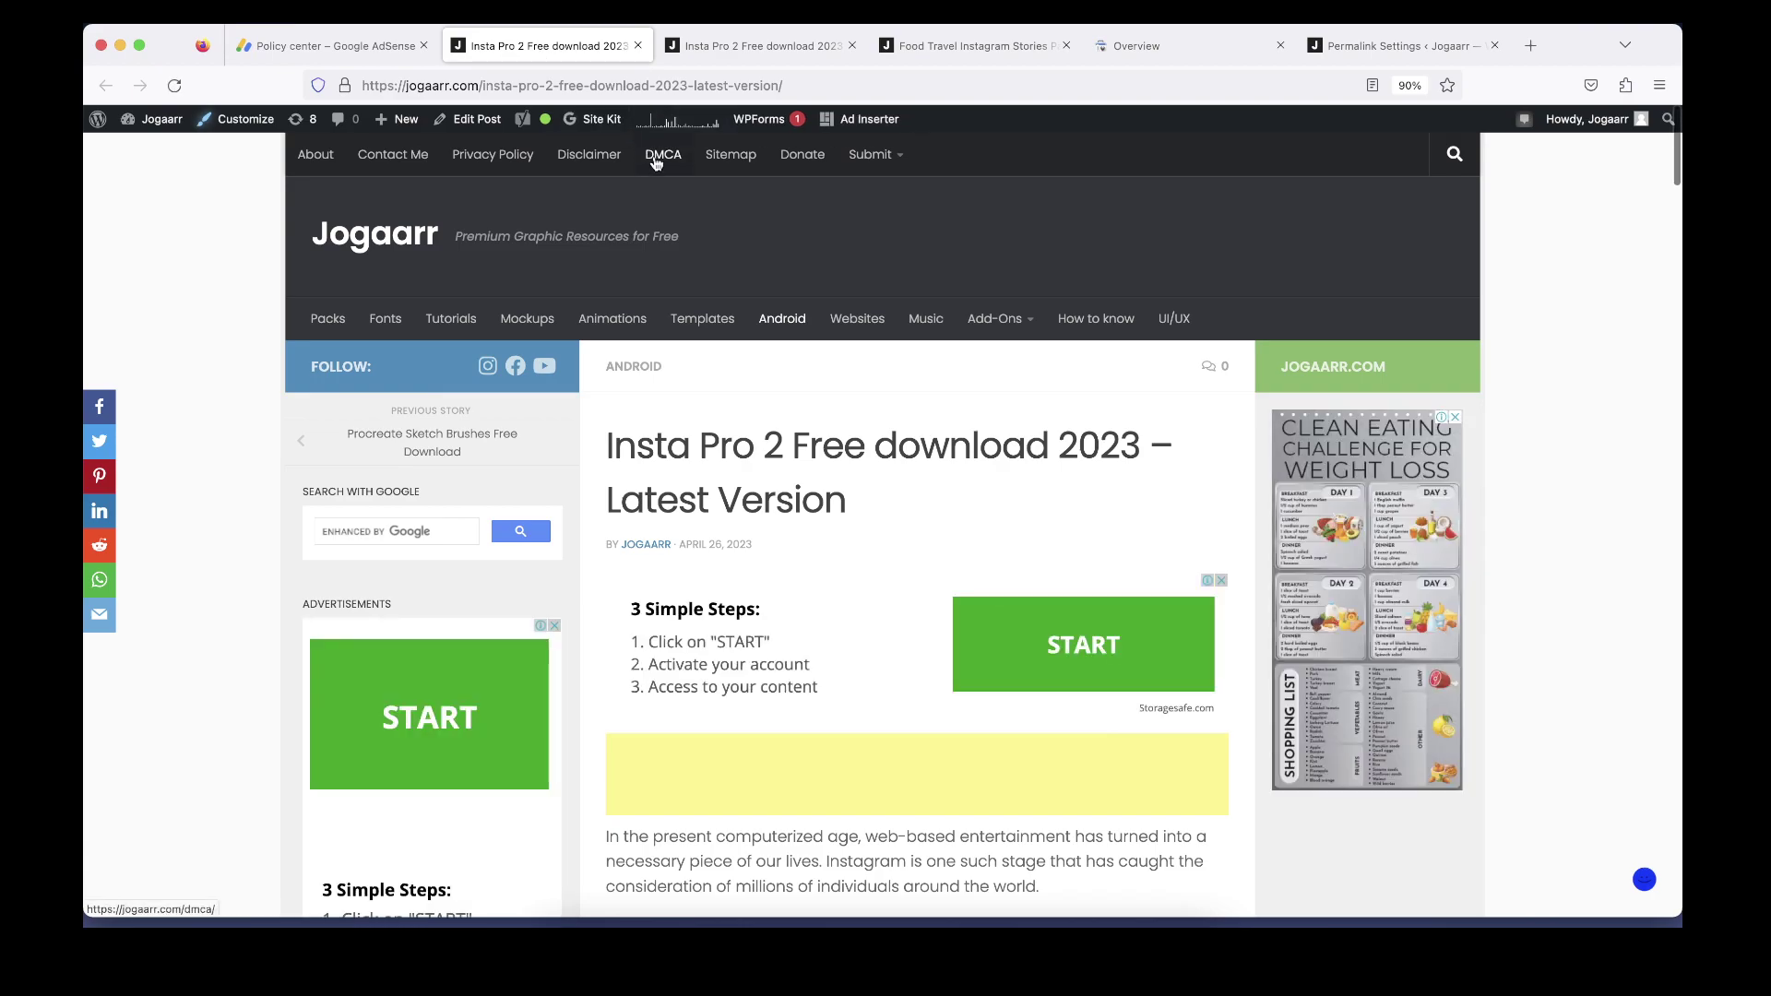
# Copy the issue-location URL from AdSense's Policy center
pyautogui.click(387, 50)
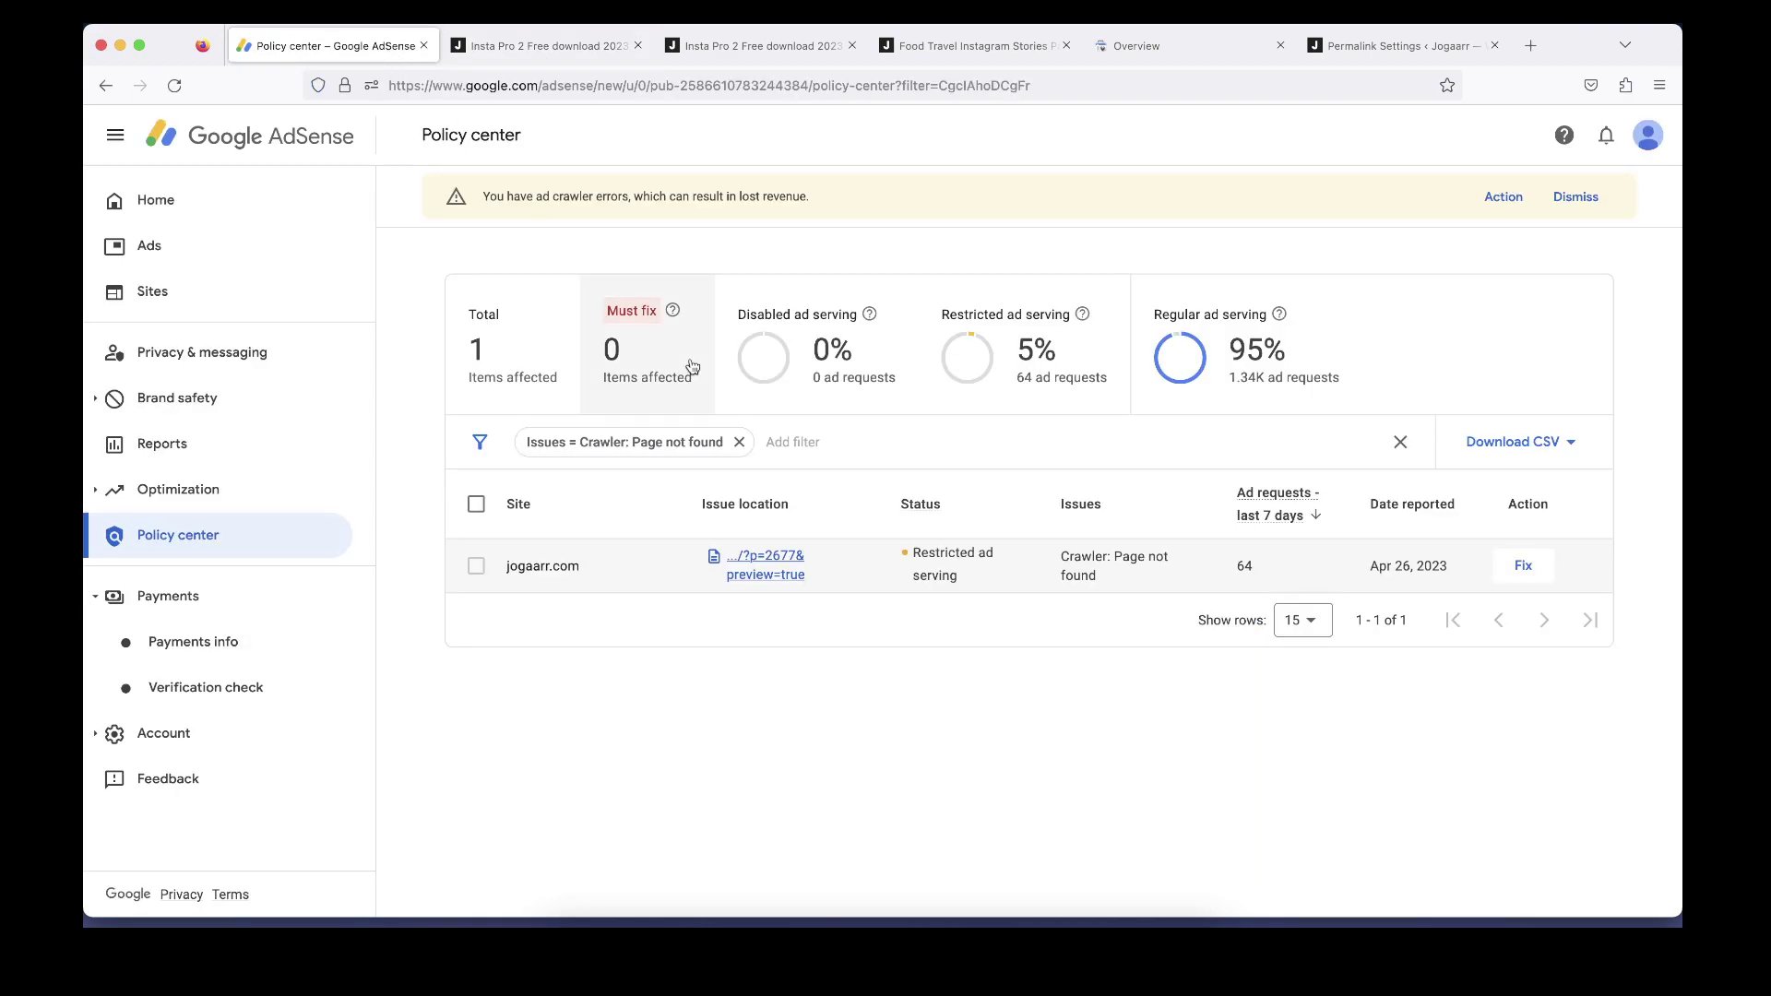
pyautogui.rightClick(776, 560)
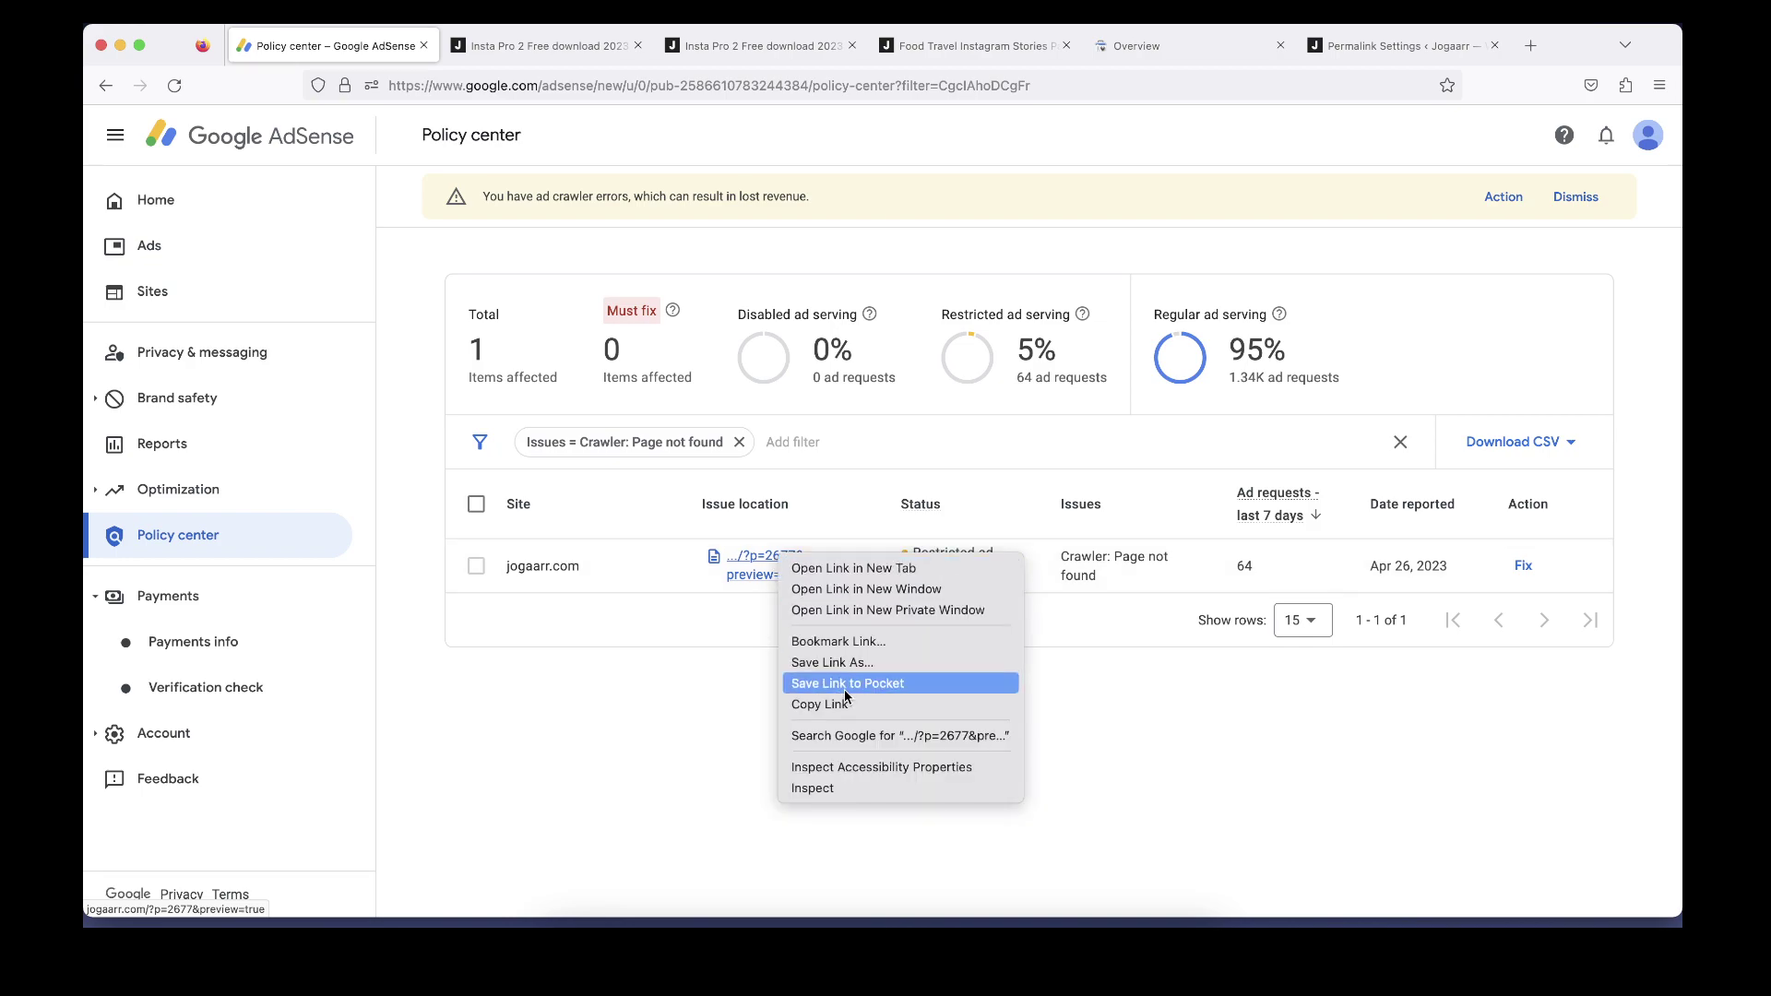
pyautogui.click(888, 705)
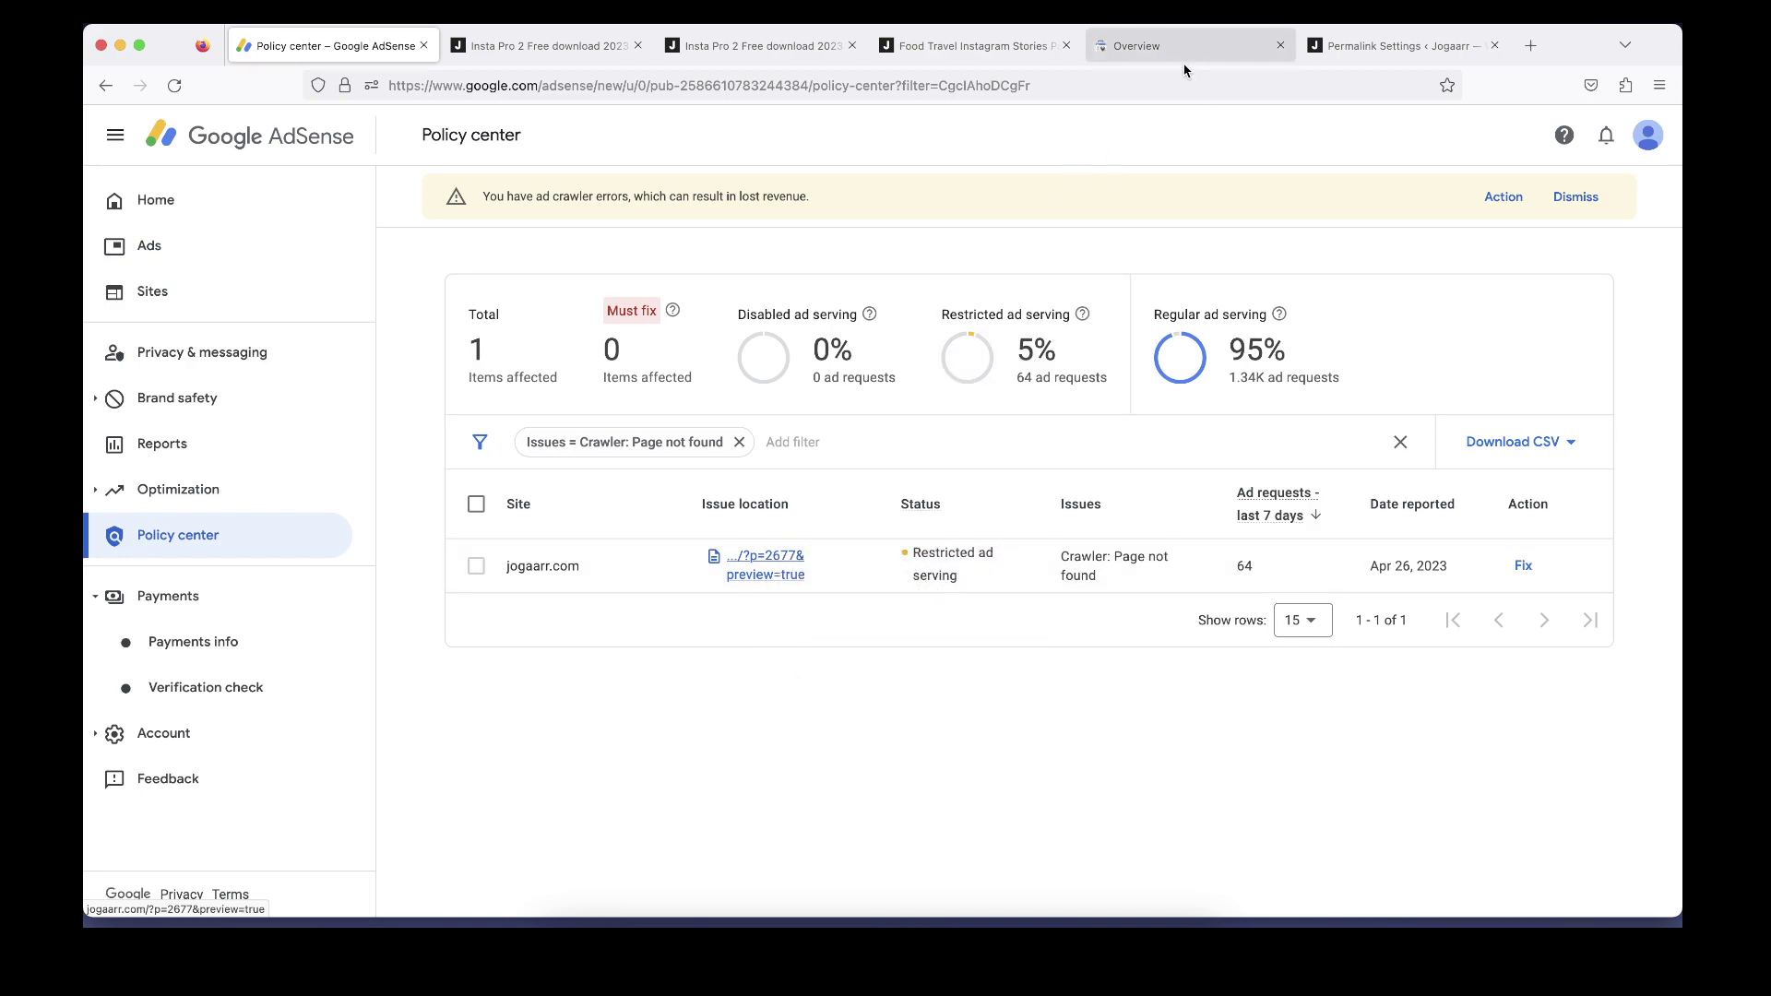
pyautogui.click(1219, 48)
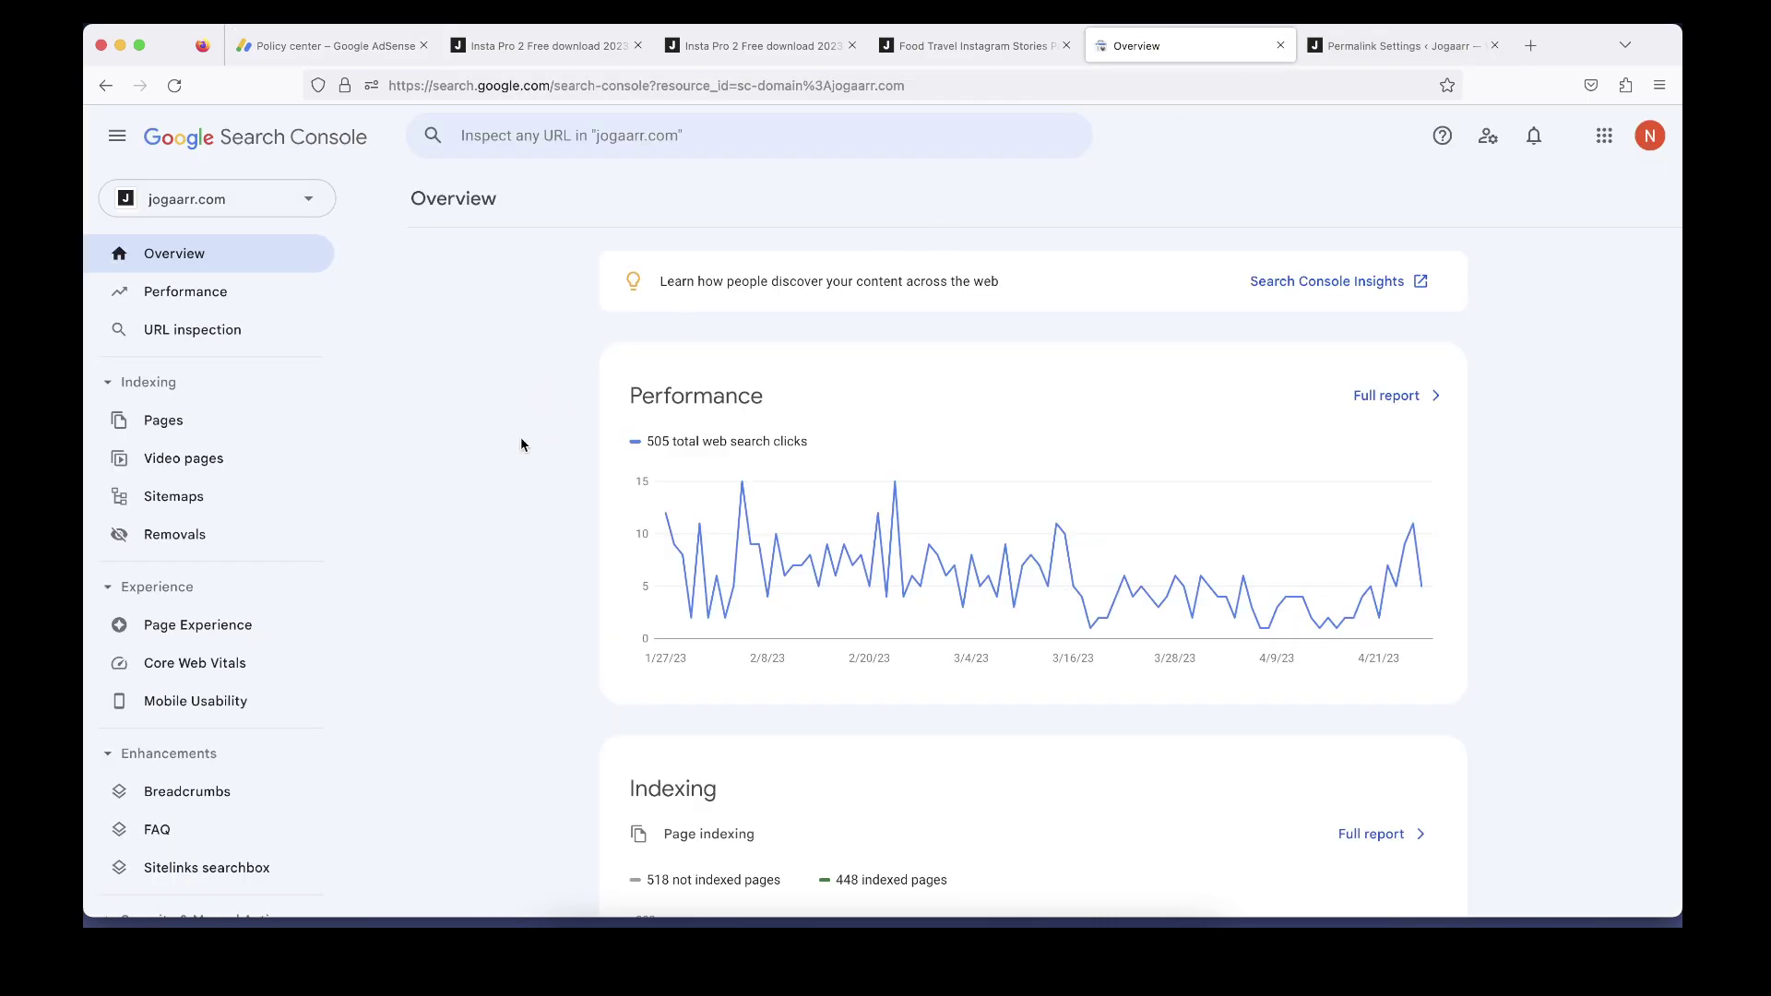
pyautogui.click(581, 143)
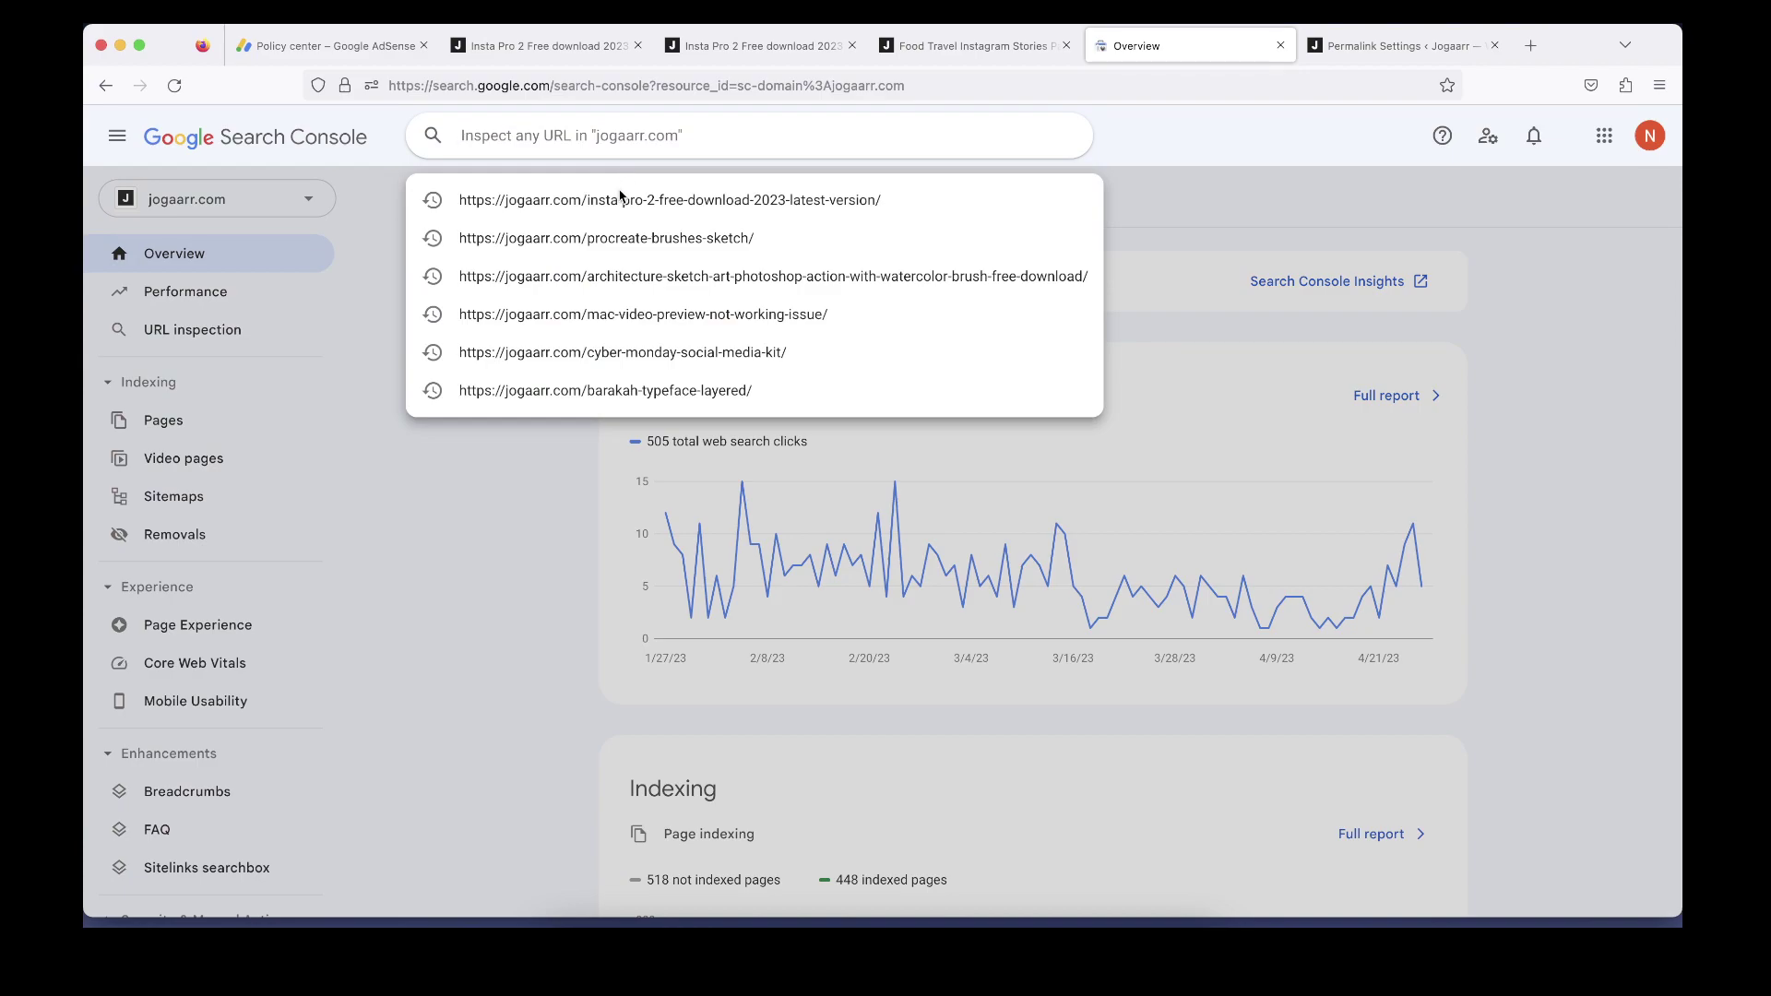
pyautogui.click(537, 452)
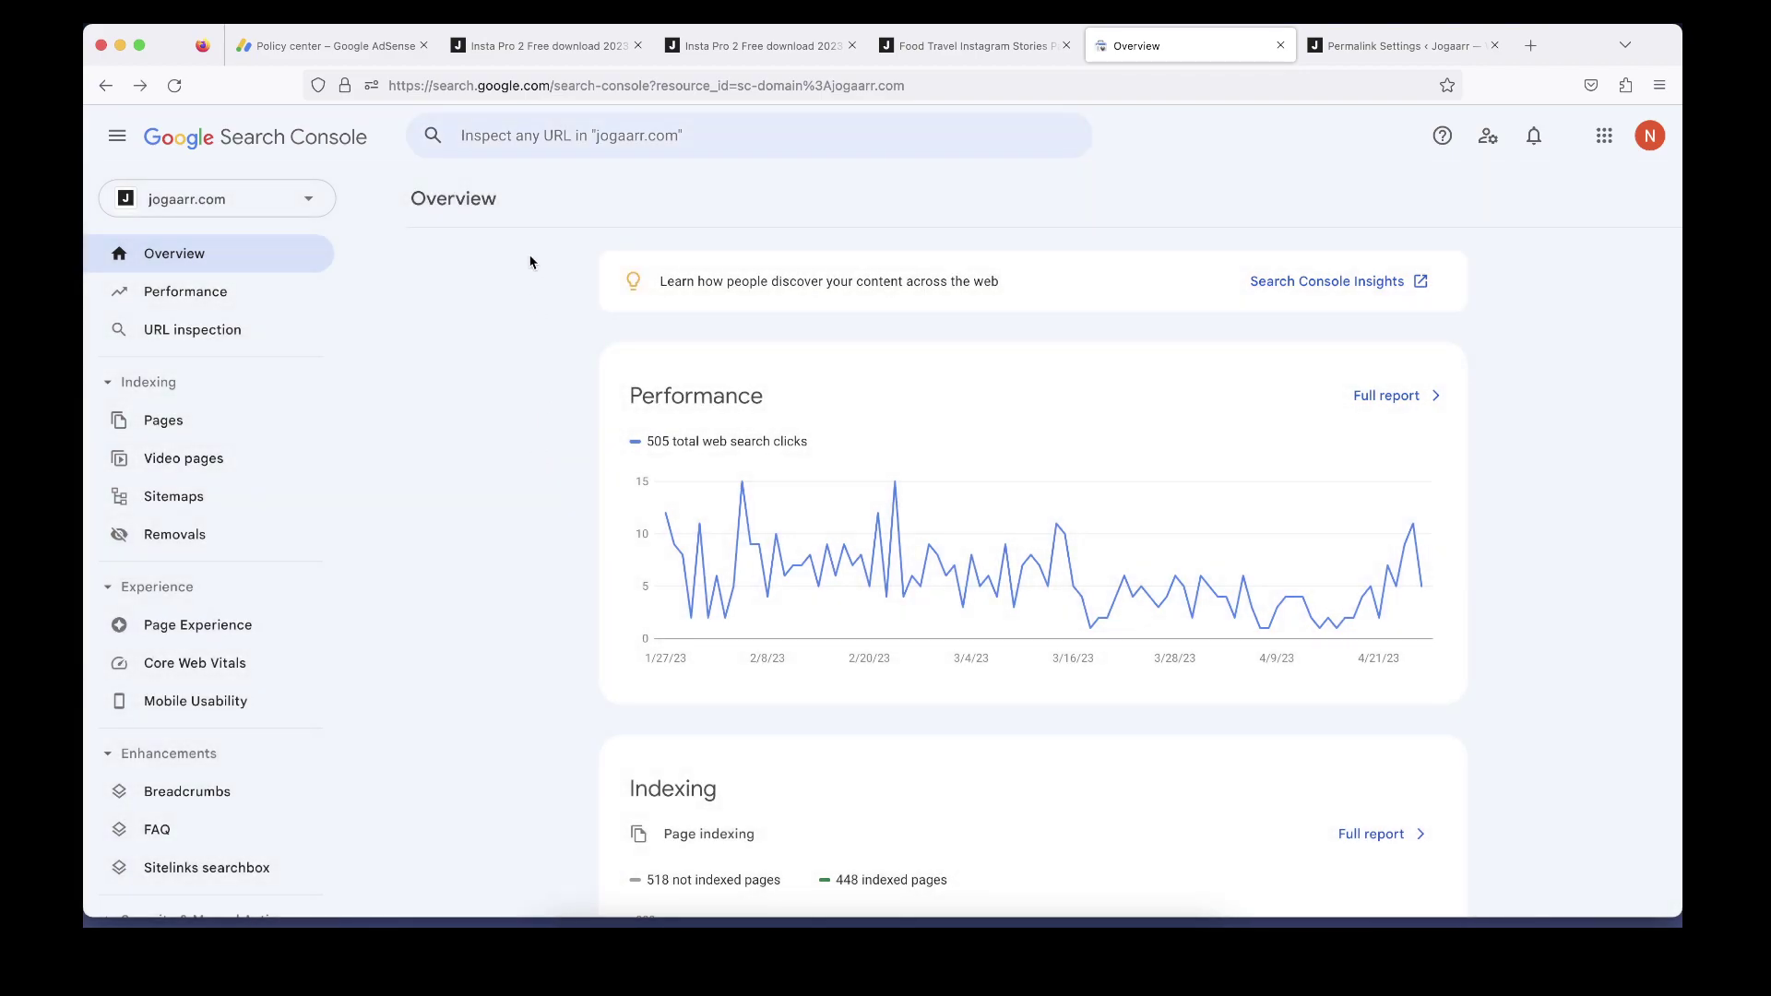
pyautogui.click(599, 136)
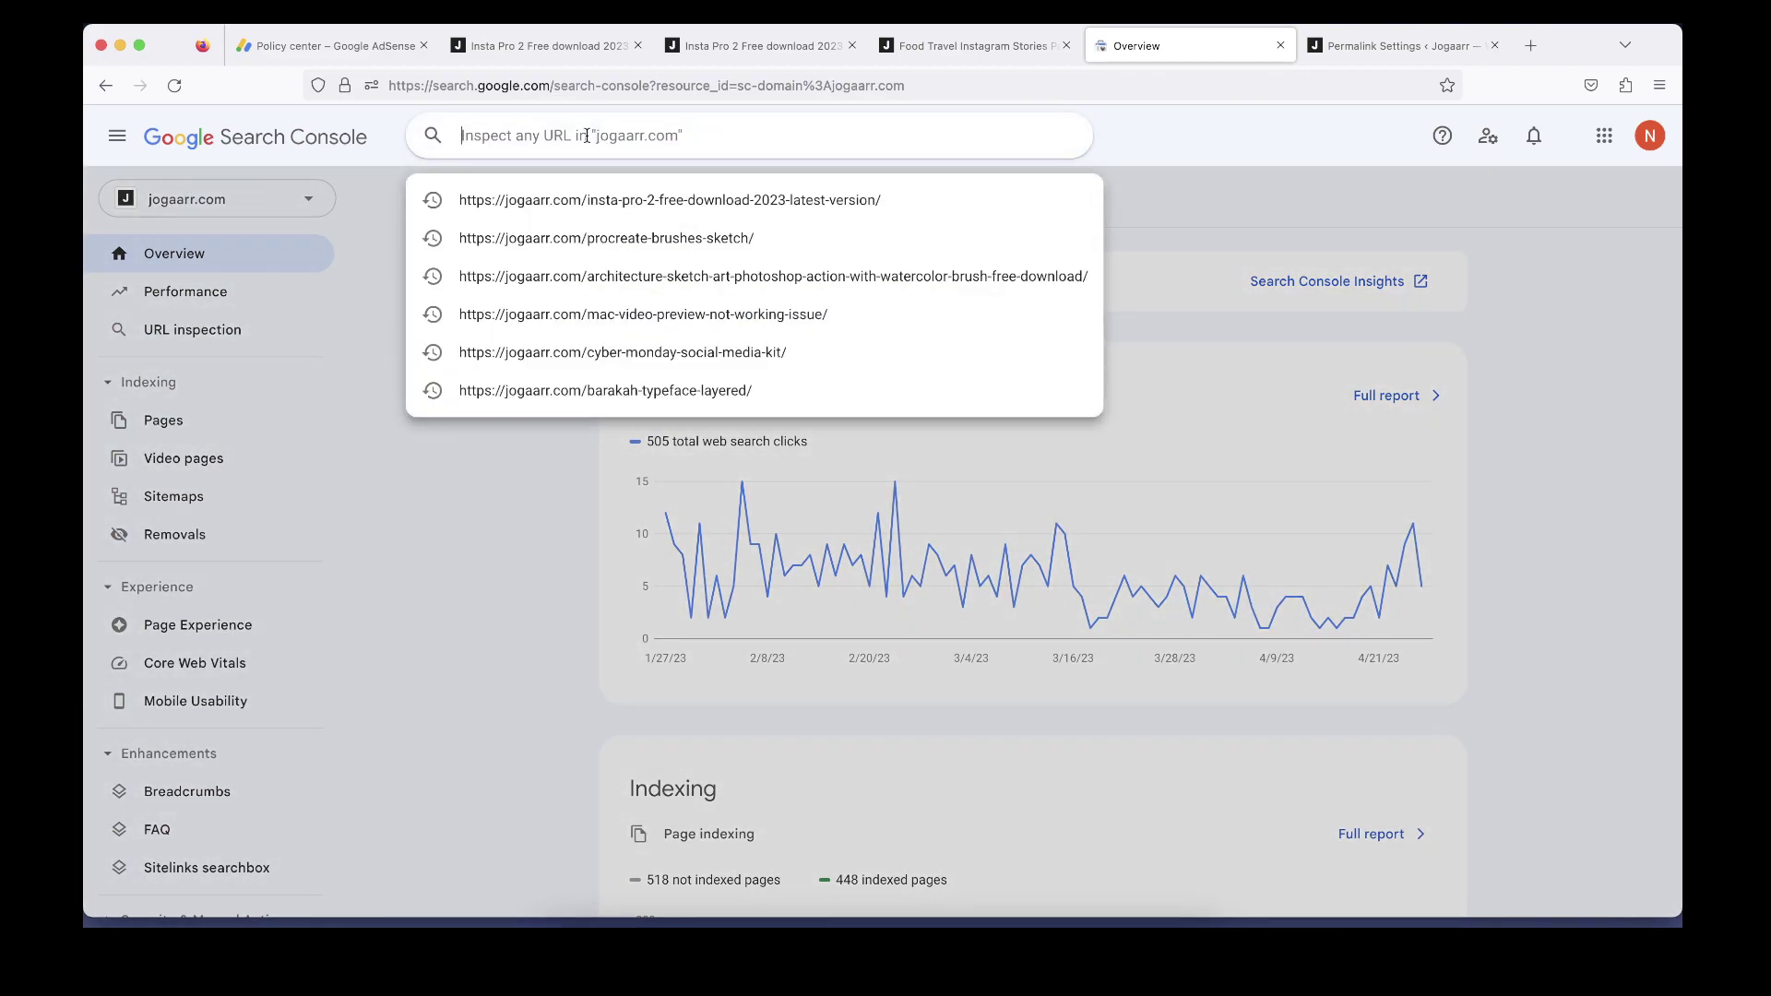
pyautogui.press('super+v')
pyautogui.press('Return')
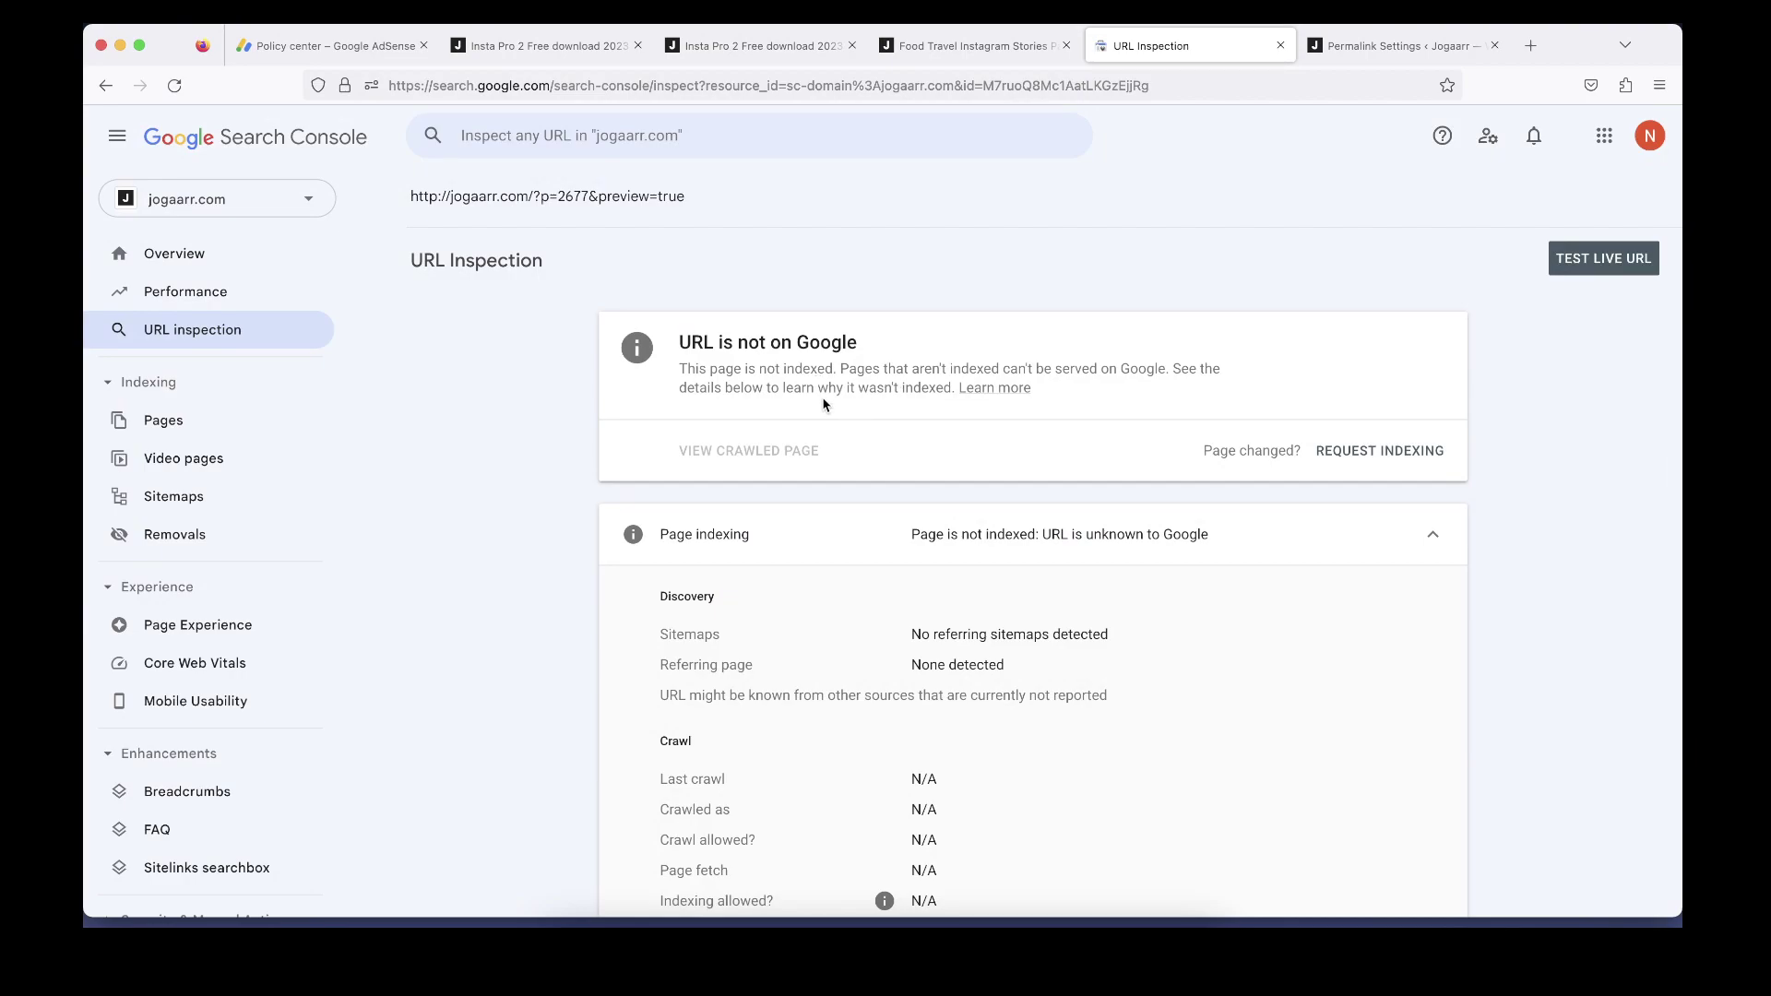
# Copy the Insta Pro 2 article's address and inspect it in Search Console's URL Inspection
pyautogui.click(544, 45)
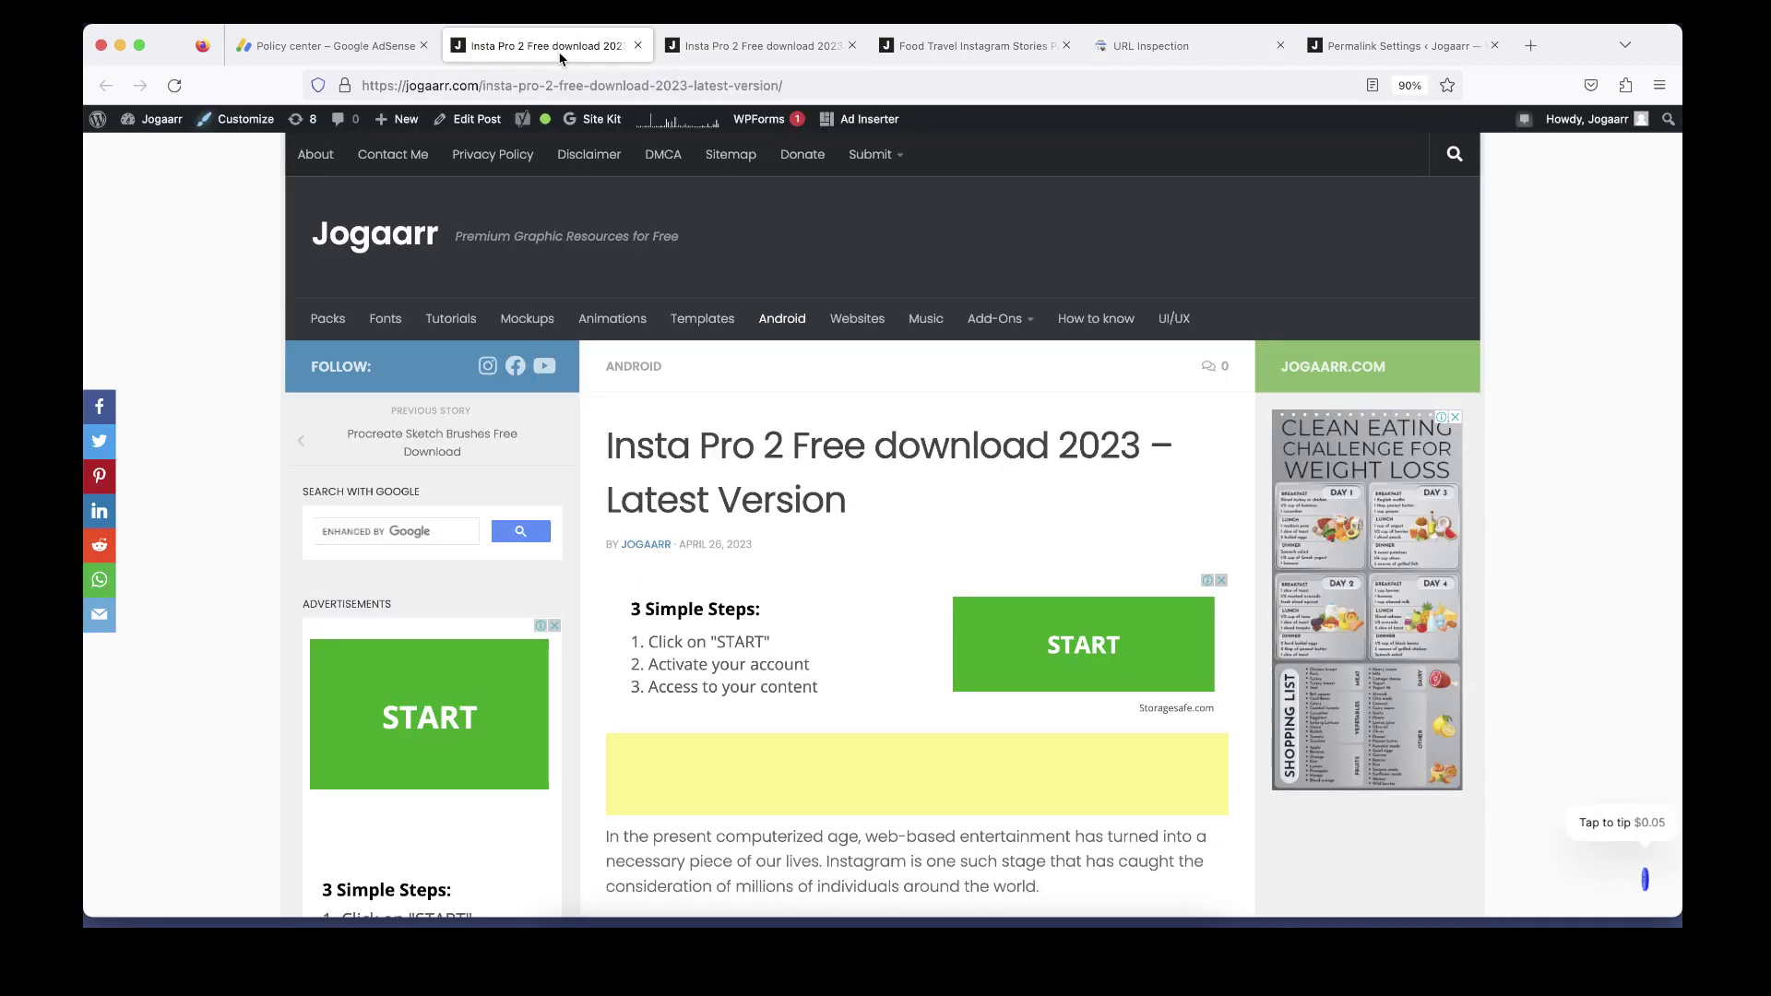
pyautogui.click(820, 85)
pyautogui.press('super+c')
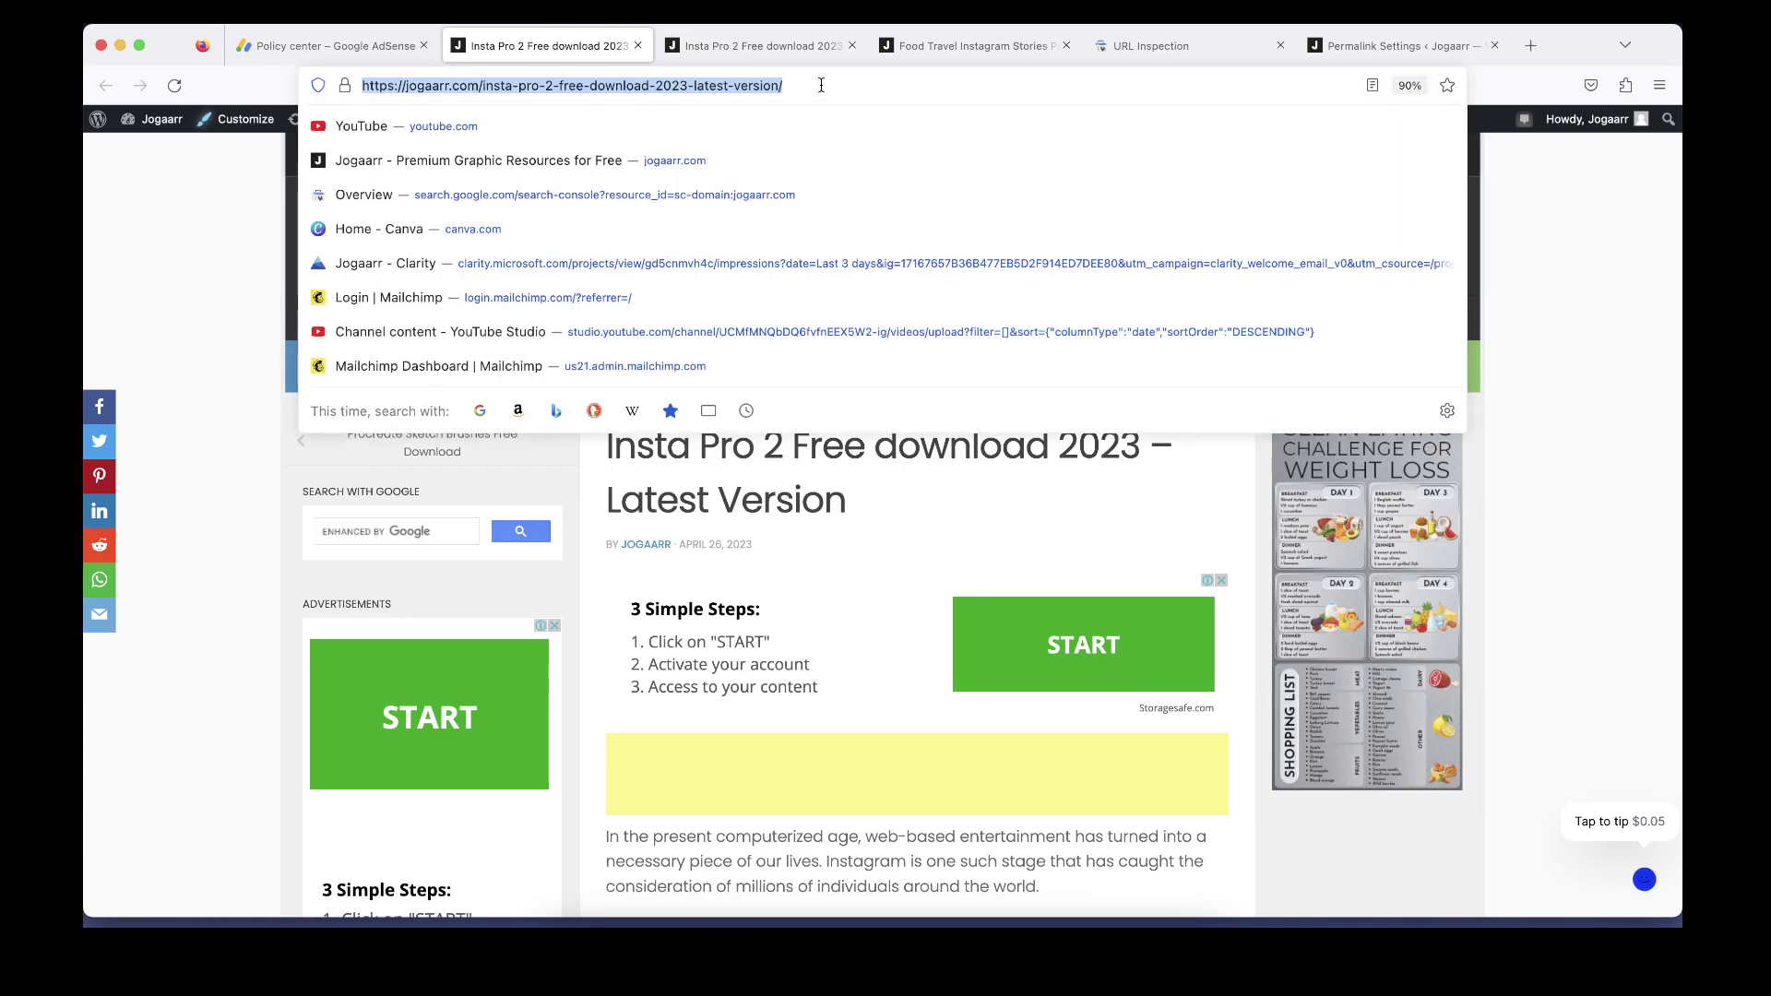
pyautogui.click(1208, 51)
pyautogui.click(946, 150)
pyautogui.press('super+v')
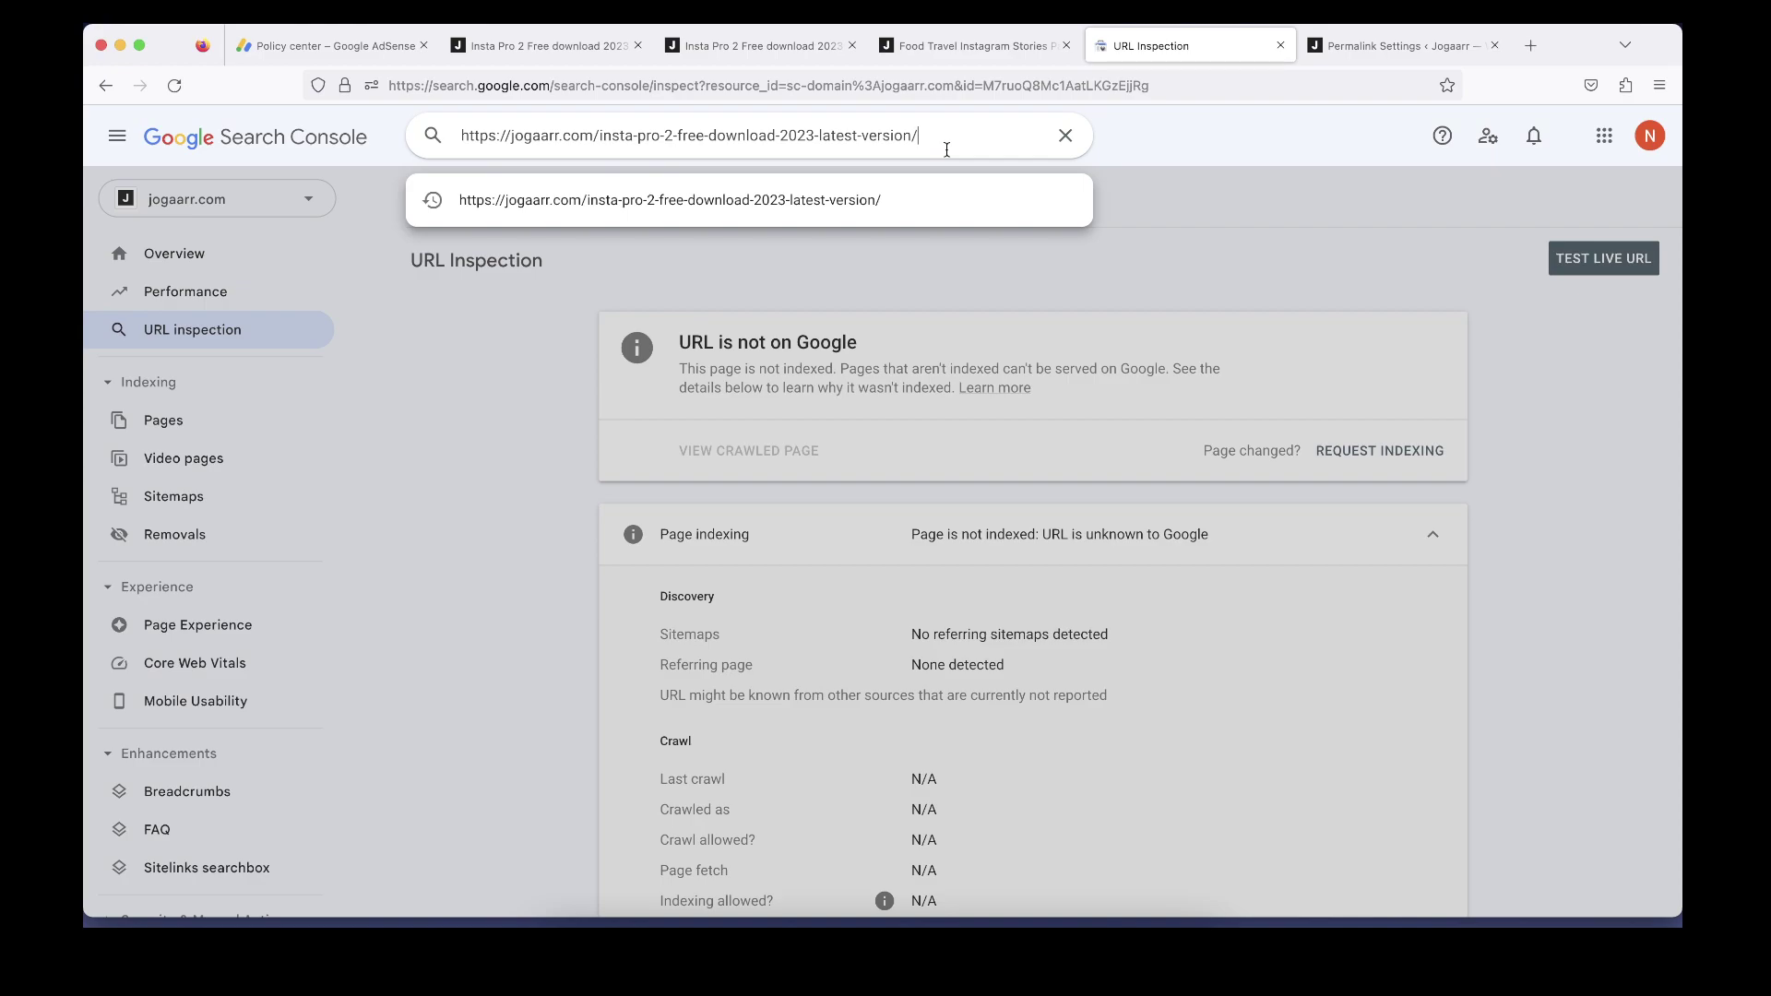
pyautogui.press('Return')
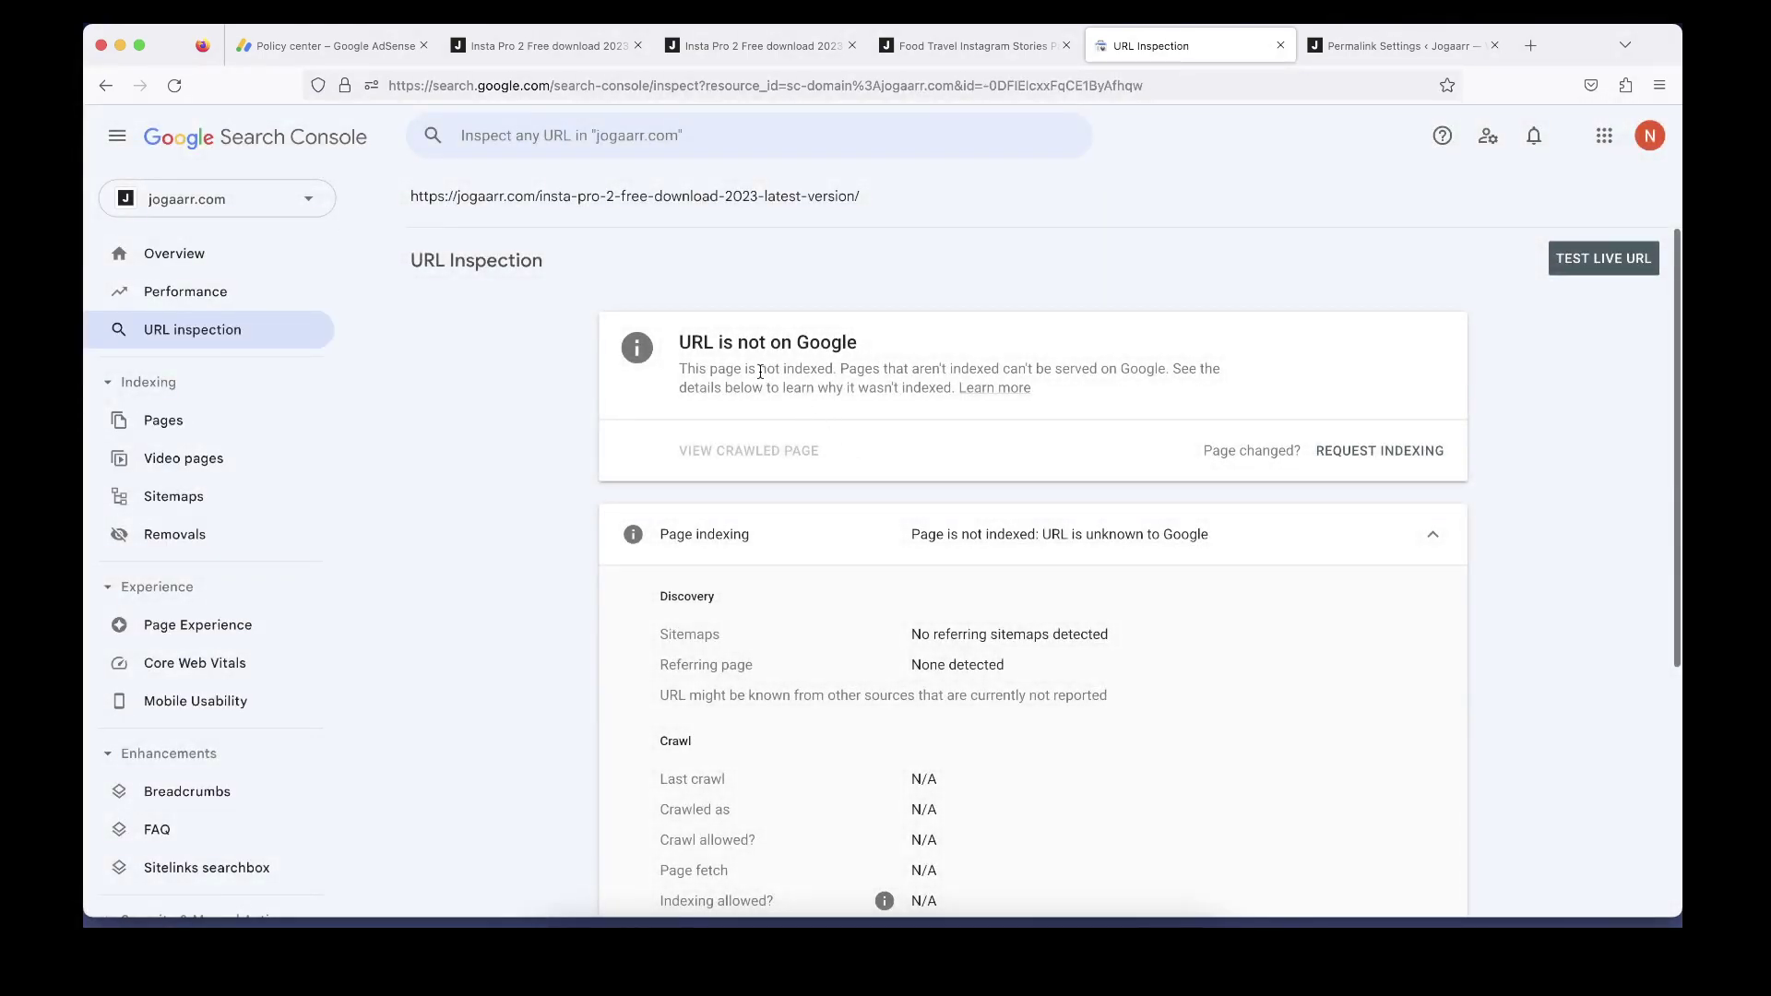
# Copy the crawler-error preview URL from AdSense's Policy center and return to Search Console
pyautogui.click(356, 52)
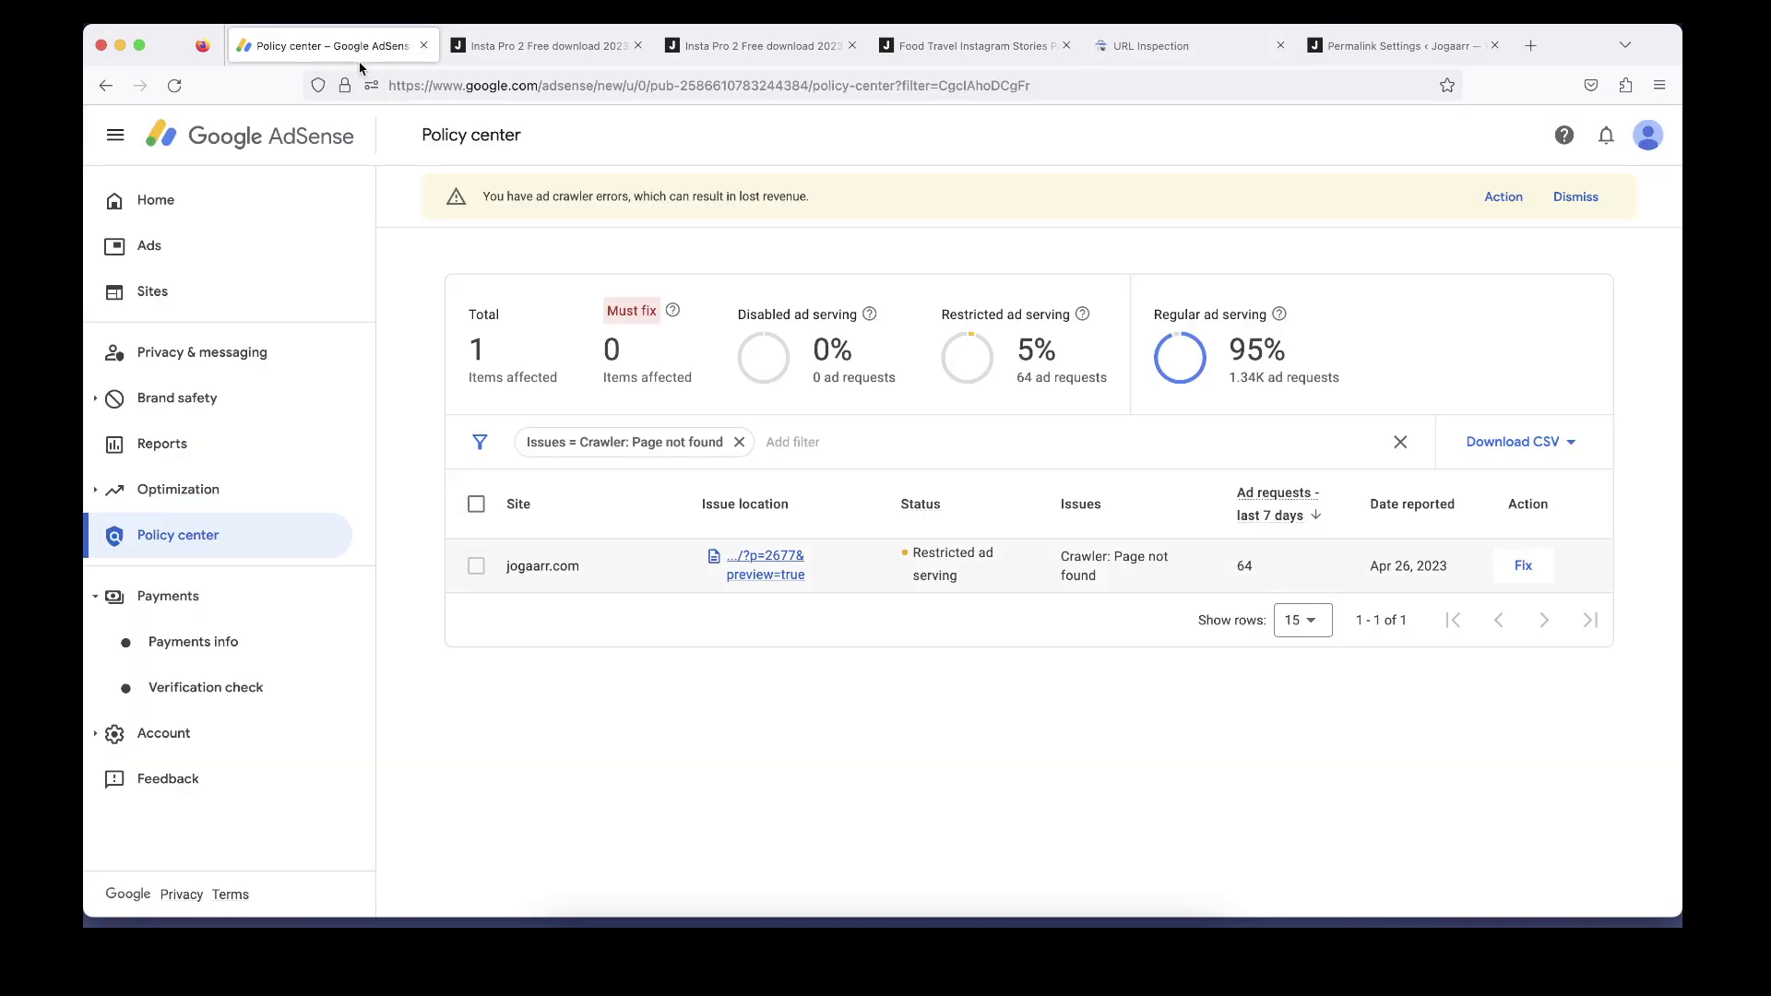
pyautogui.rightClick(762, 579)
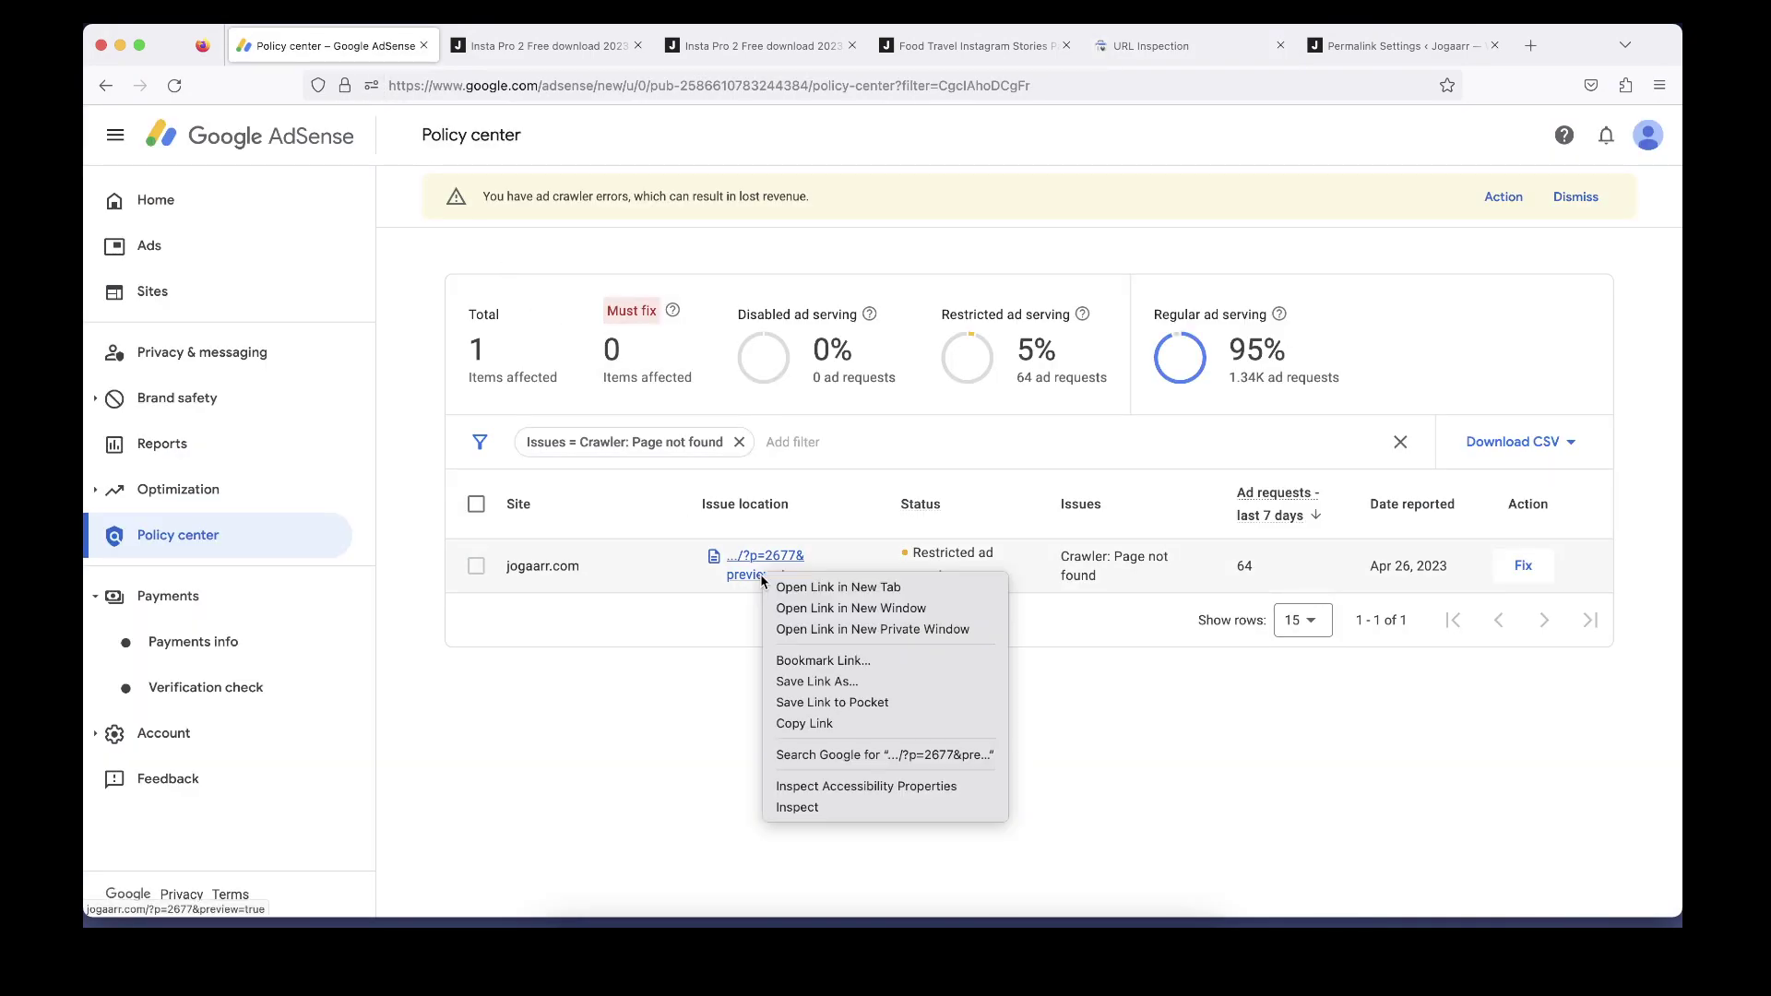
pyautogui.click(883, 724)
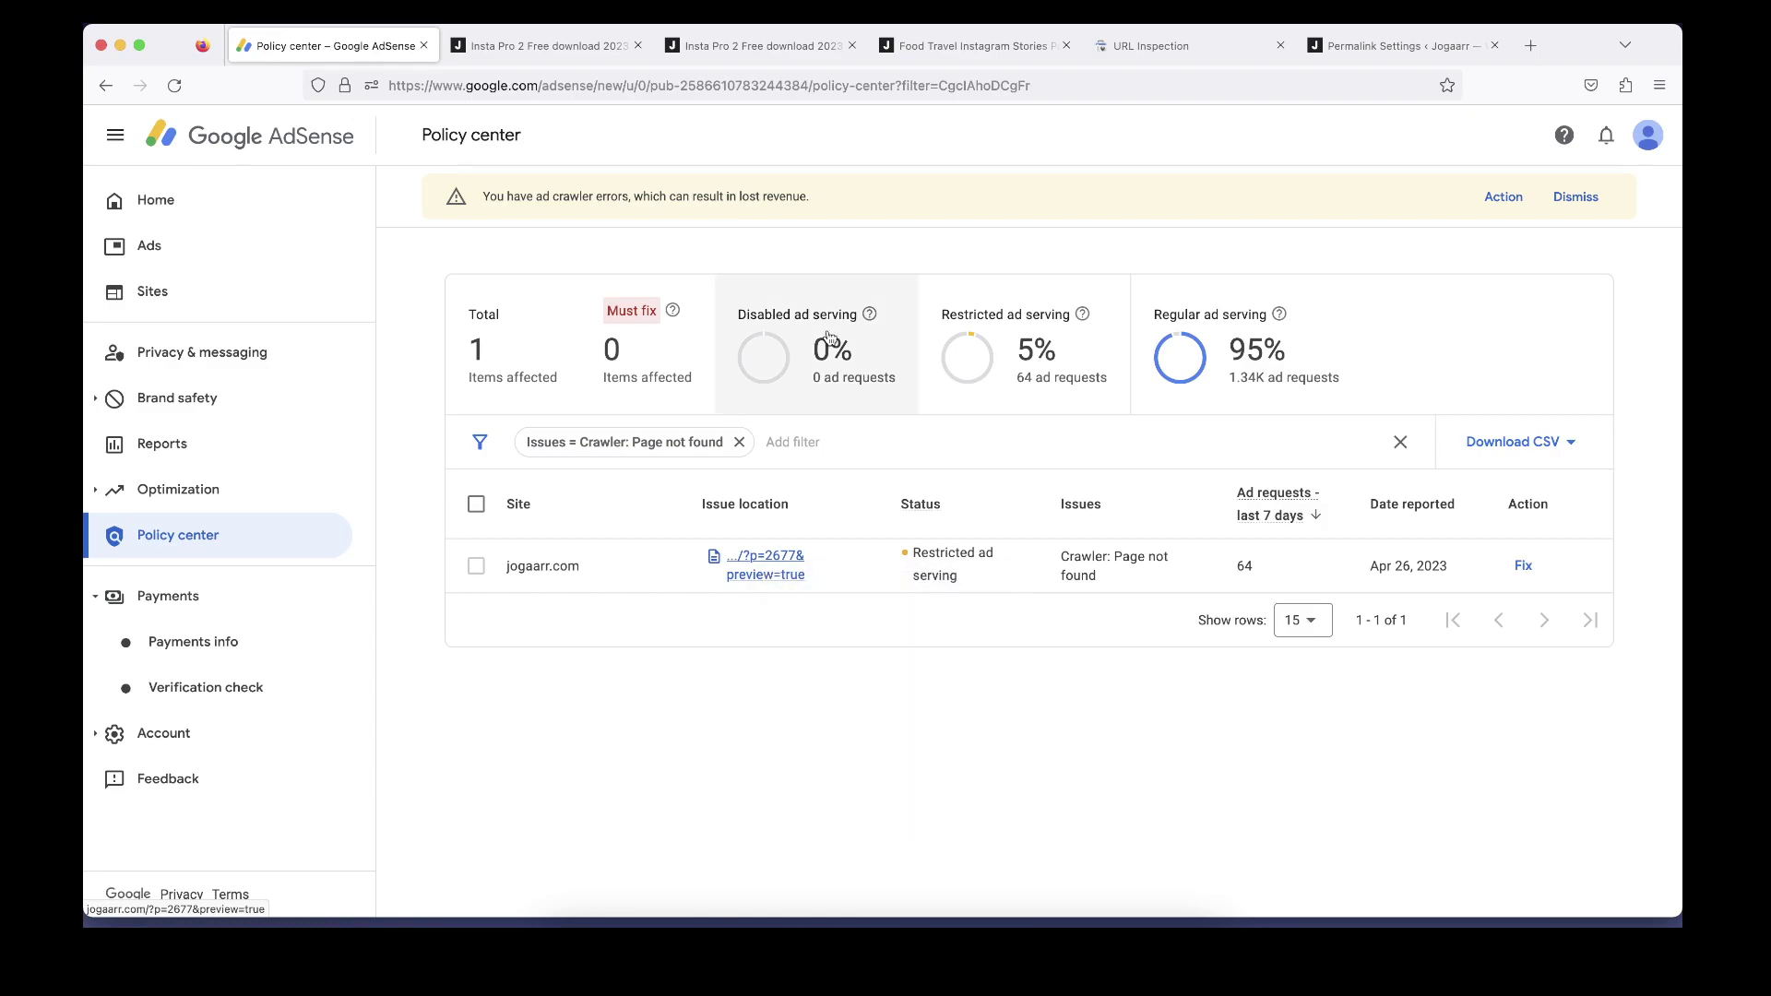
pyautogui.click(1195, 51)
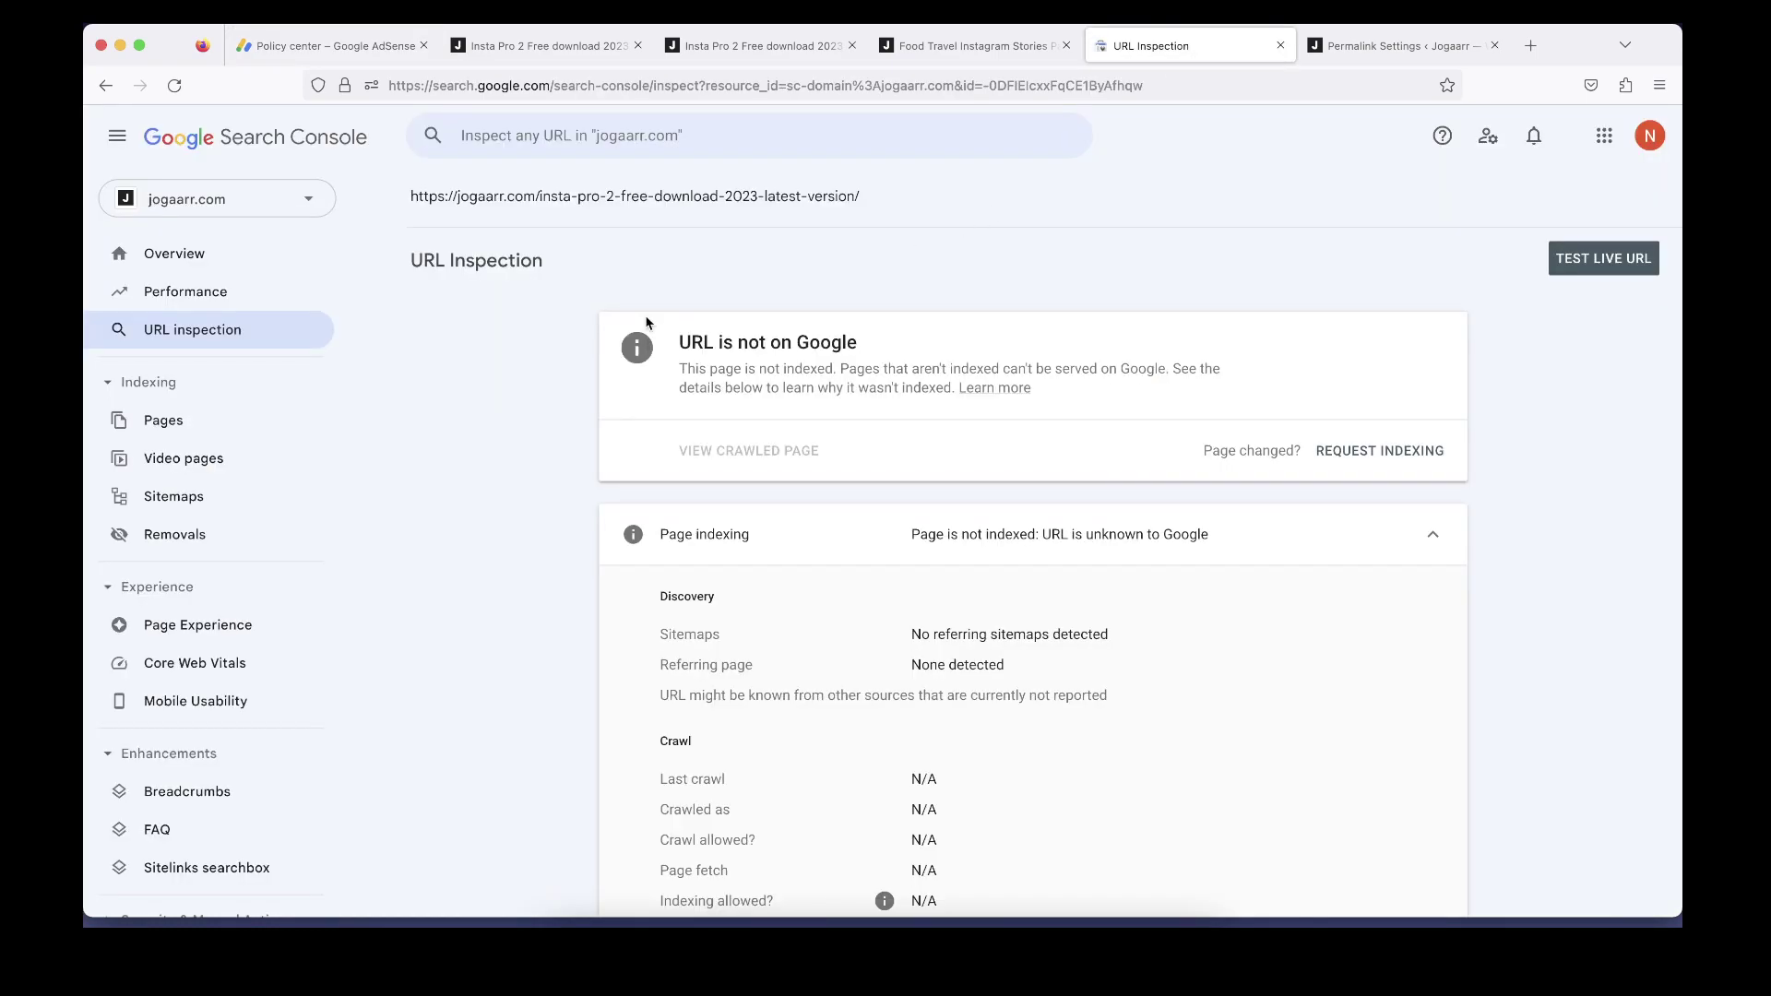
pyautogui.click(201, 533)
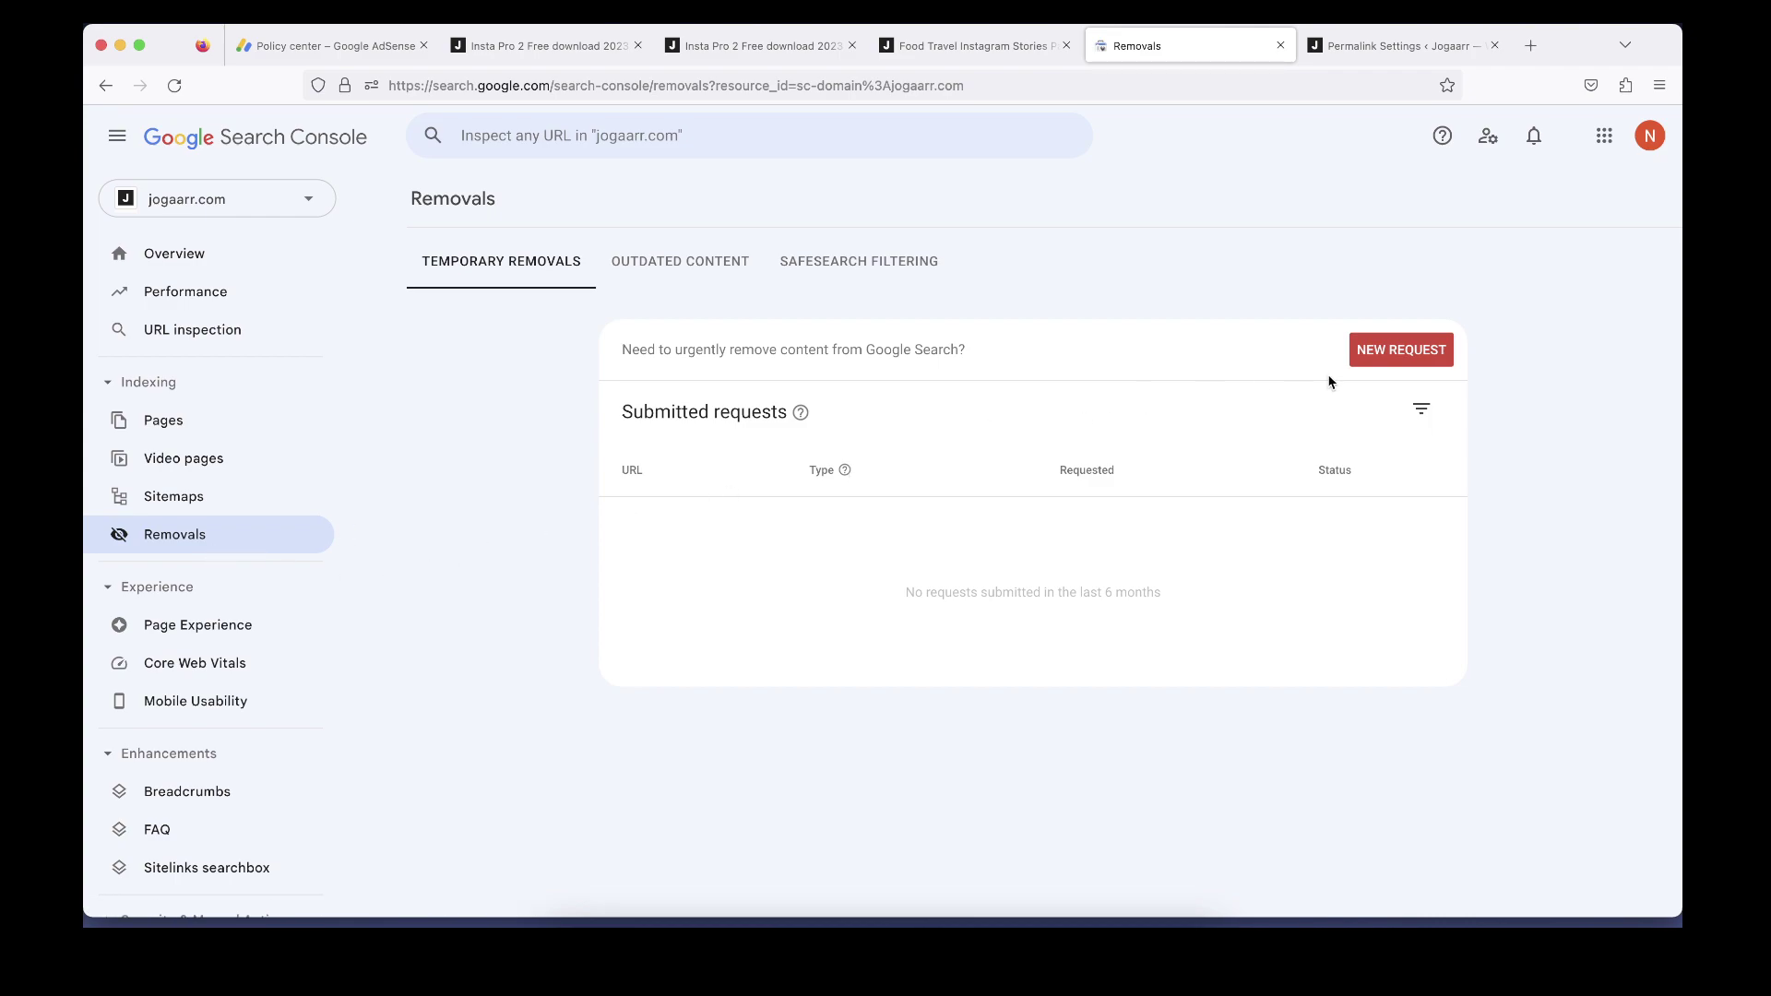
pyautogui.click(1395, 352)
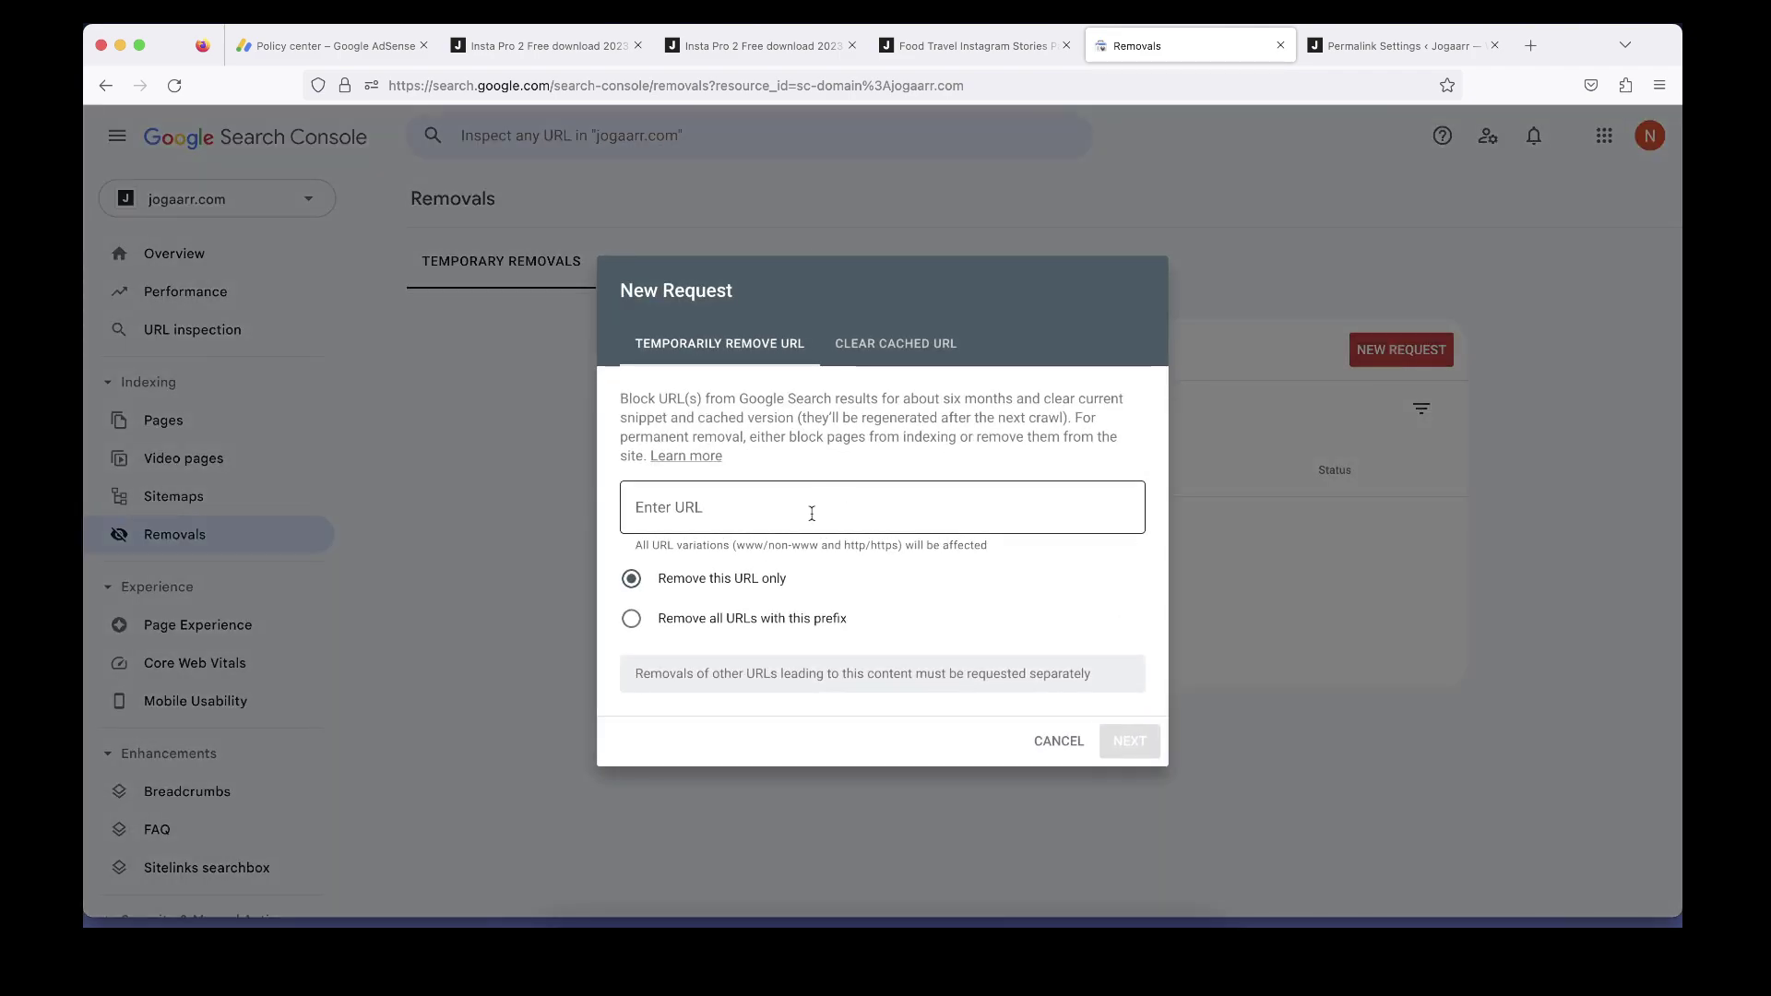
pyautogui.click(812, 510)
pyautogui.press('super+v')
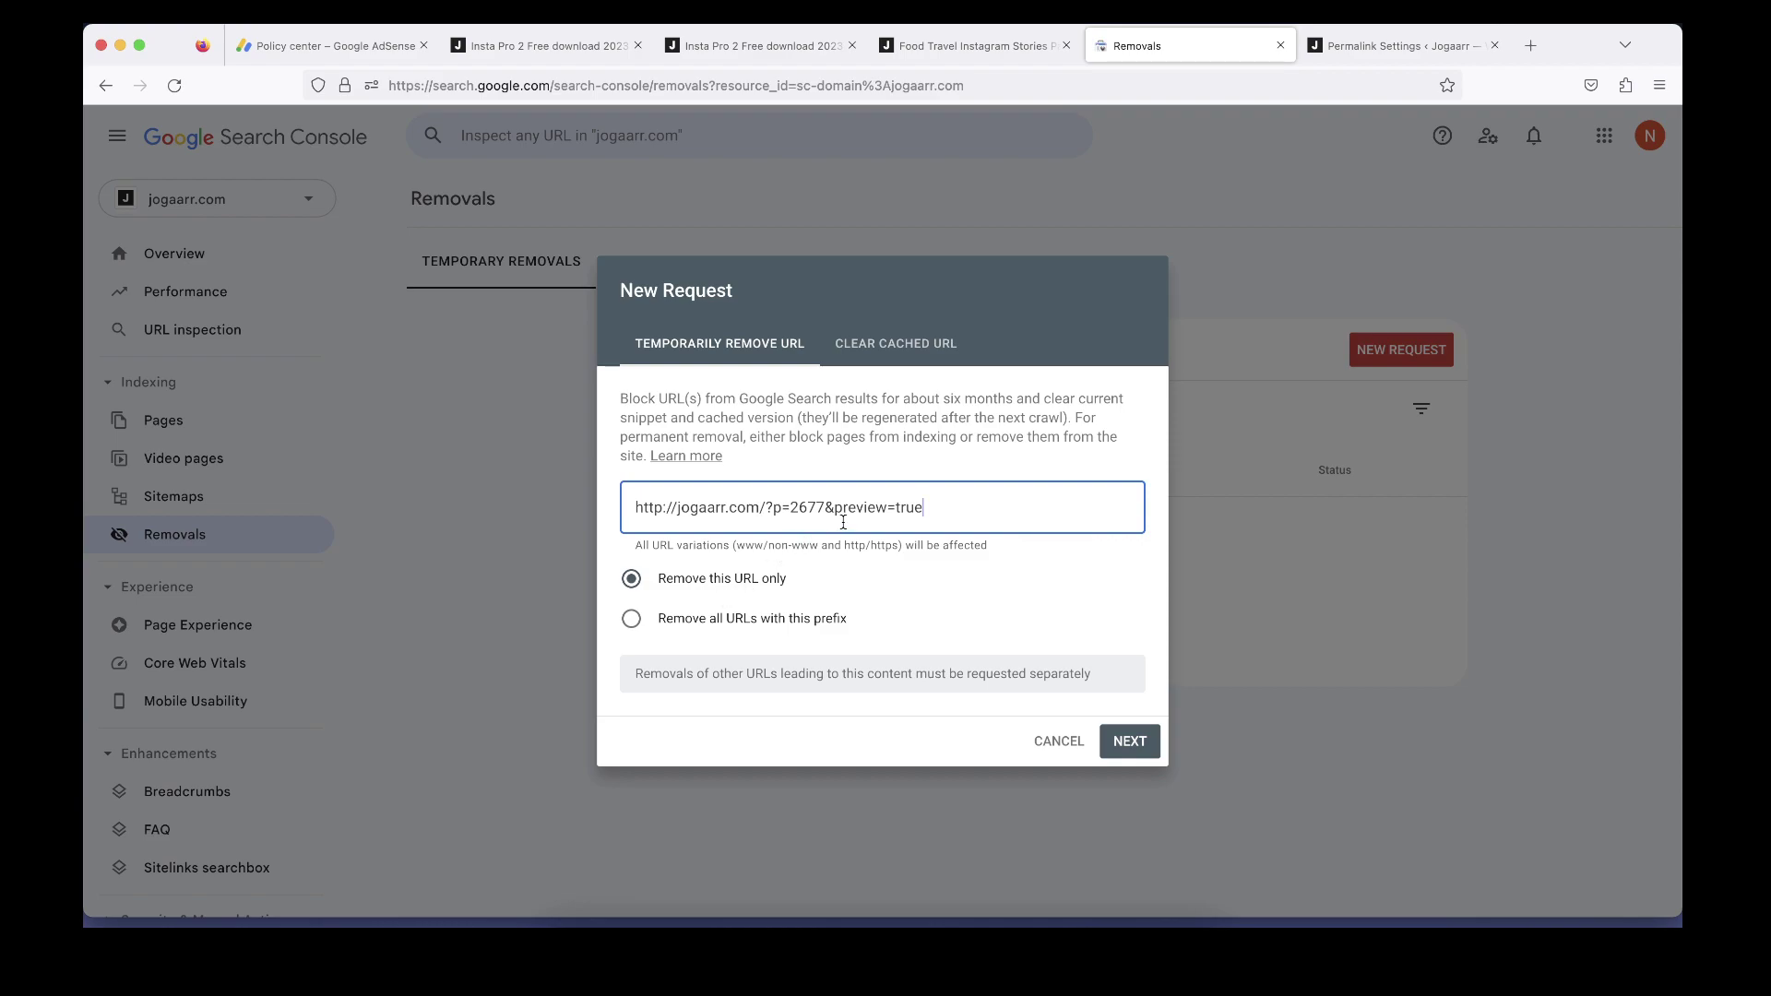
pyautogui.click(1127, 743)
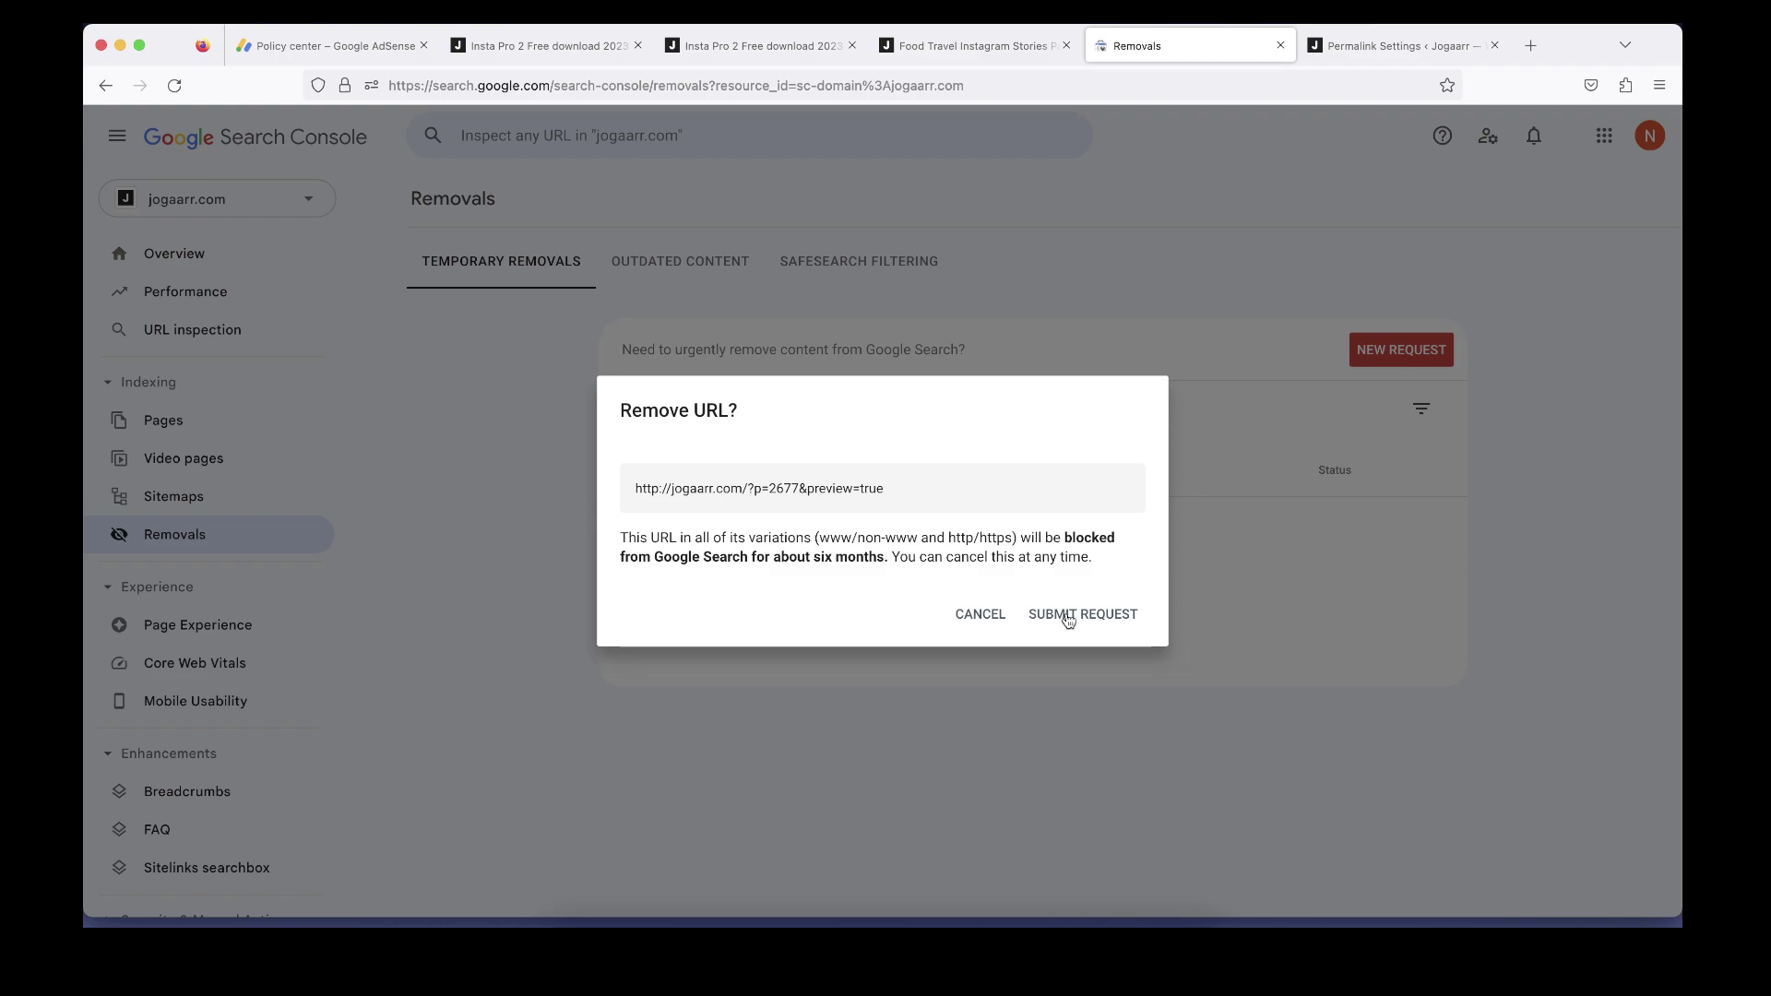
# Submit the temporary removal request and check the Submitted requests table shows Processing request
pyautogui.click(1065, 618)
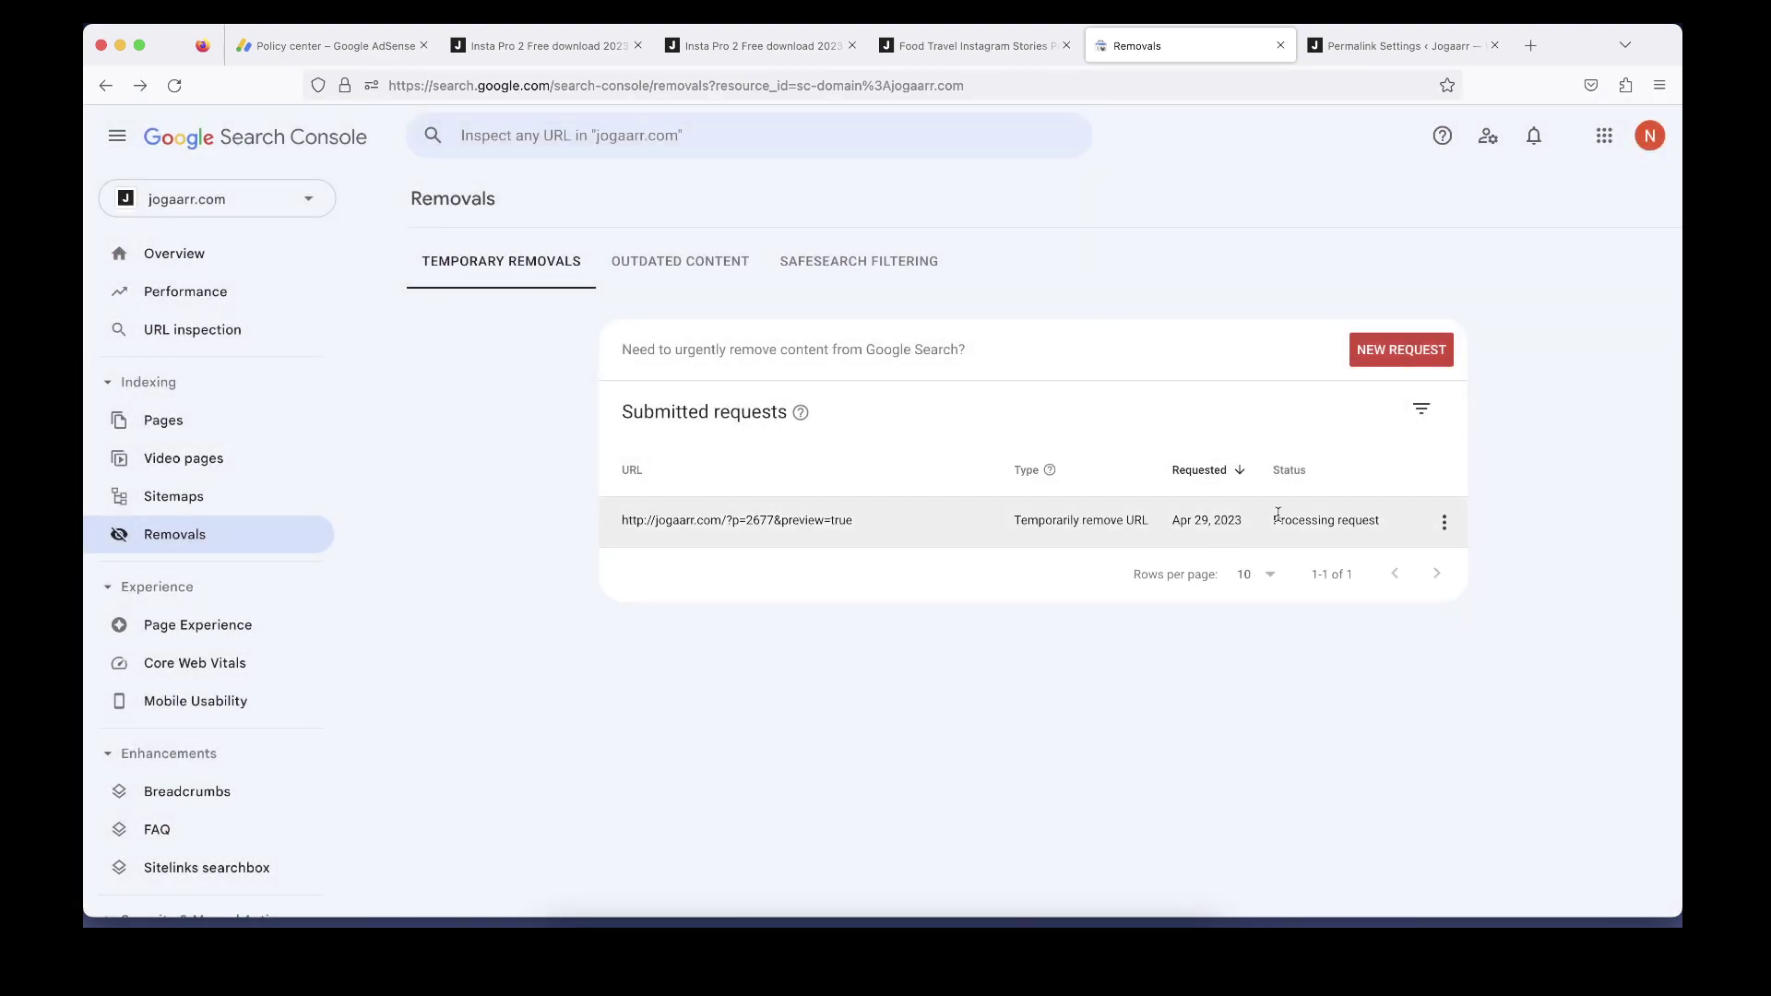
pyautogui.scroll(5, 1277, 513)
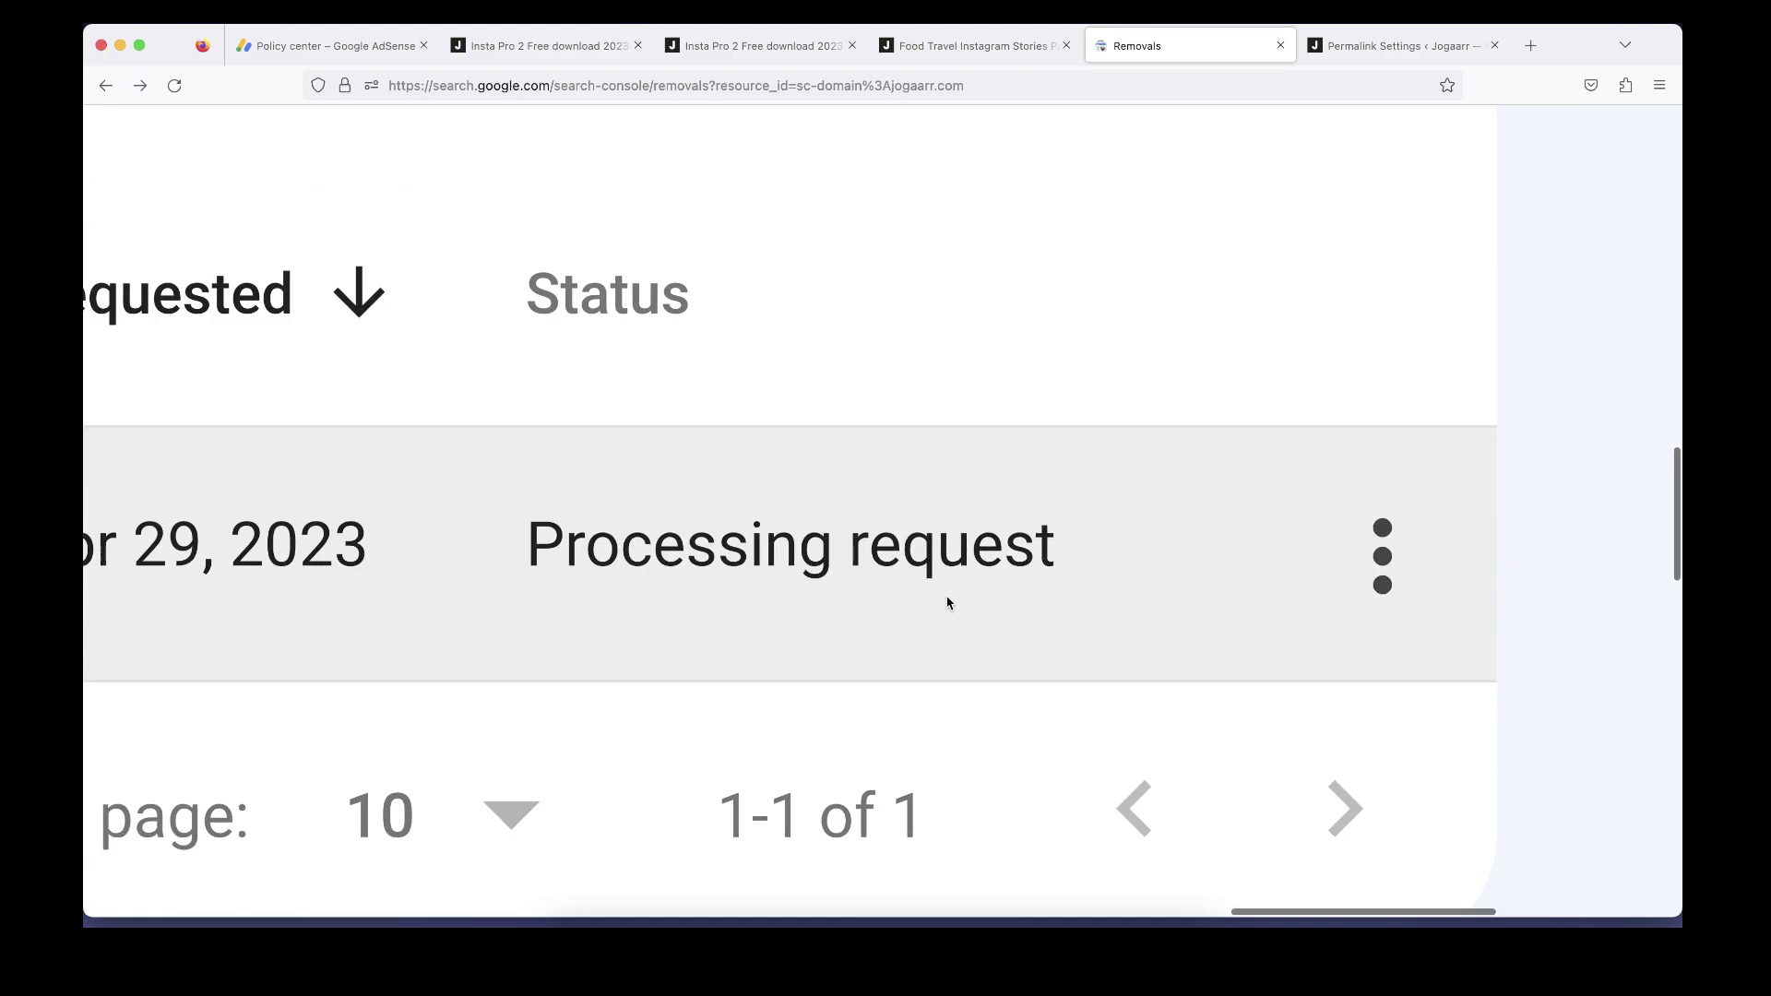
pyautogui.scroll(-5, 948, 604)
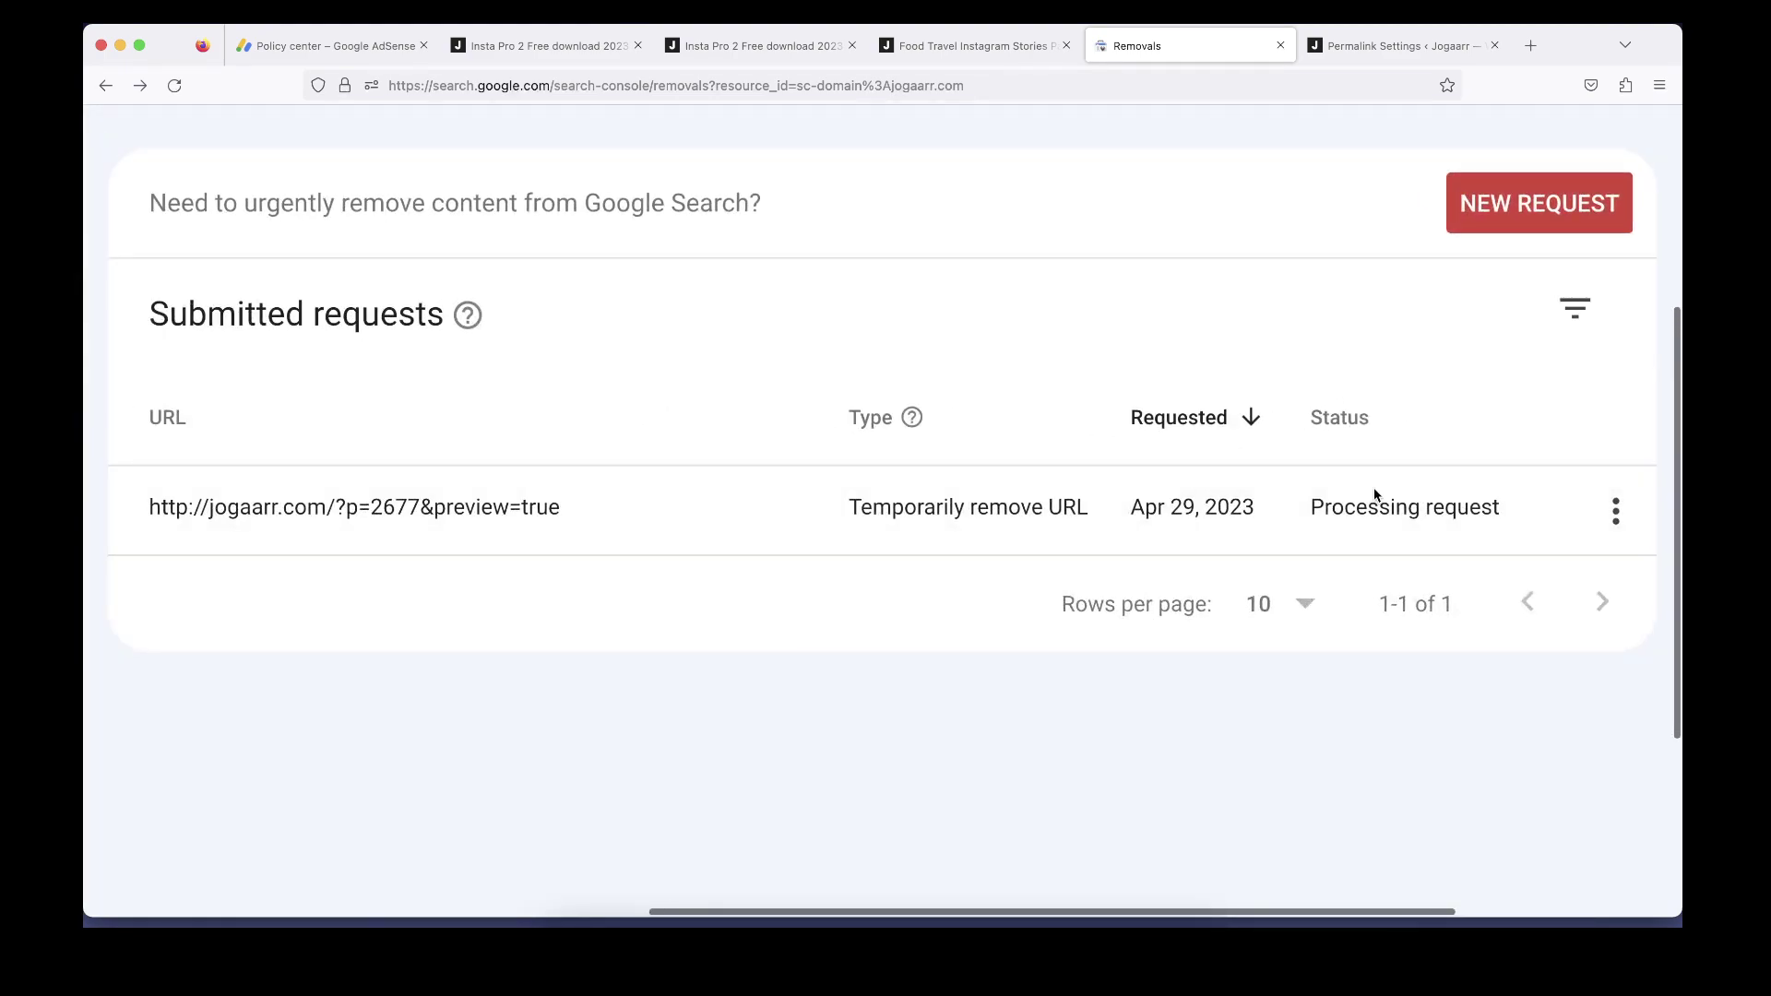
pyautogui.scroll(-3, 977, 711)
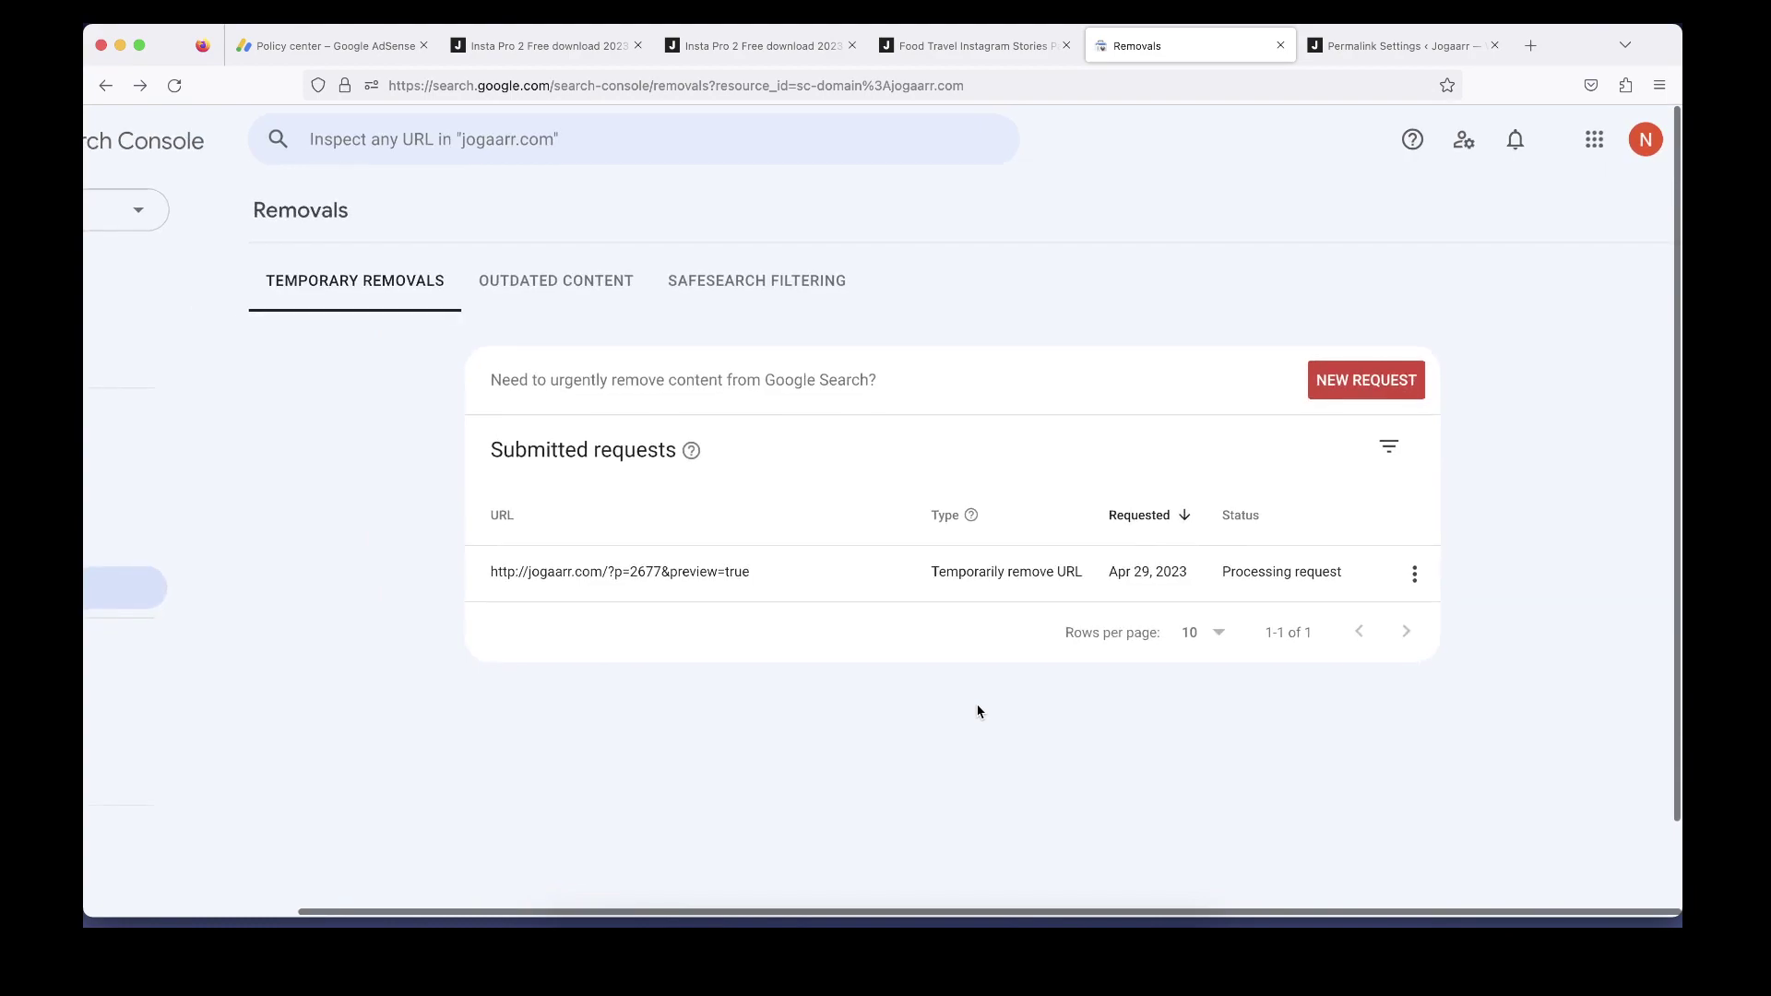
pyautogui.scroll(-1, 978, 711)
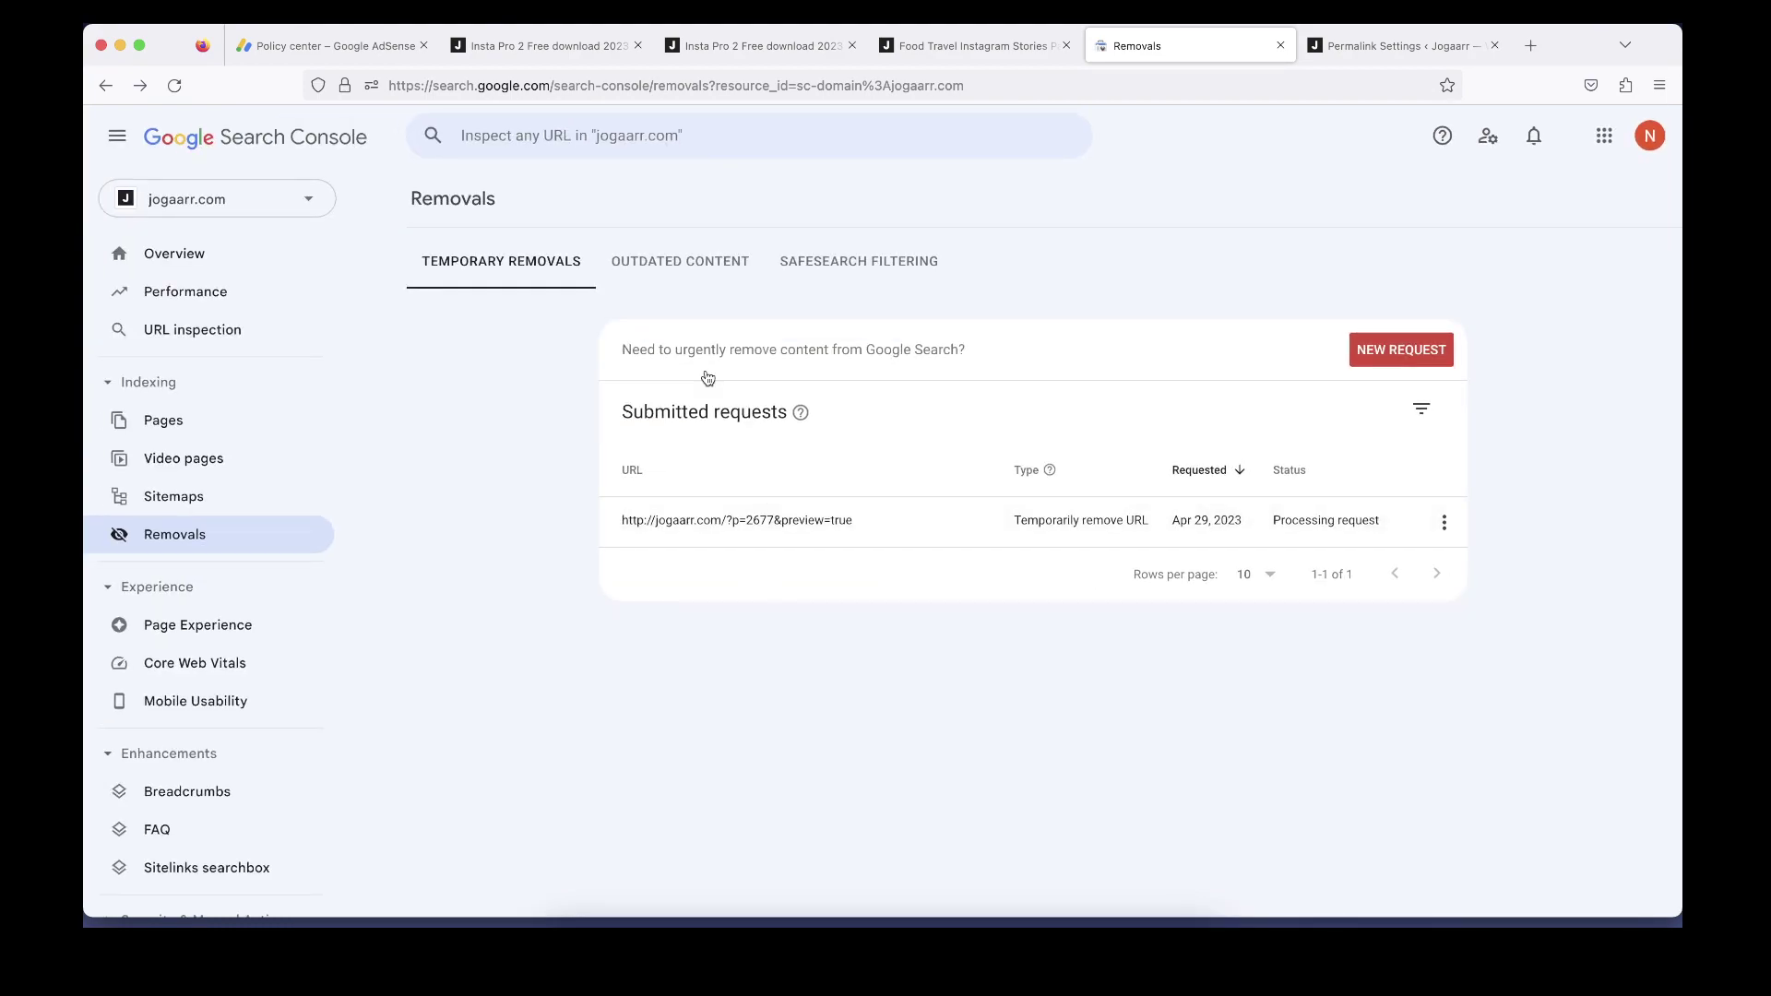
# Switch between the Removals list and AdSense's Policy center, ending on Policy center
pyautogui.press('super+1')
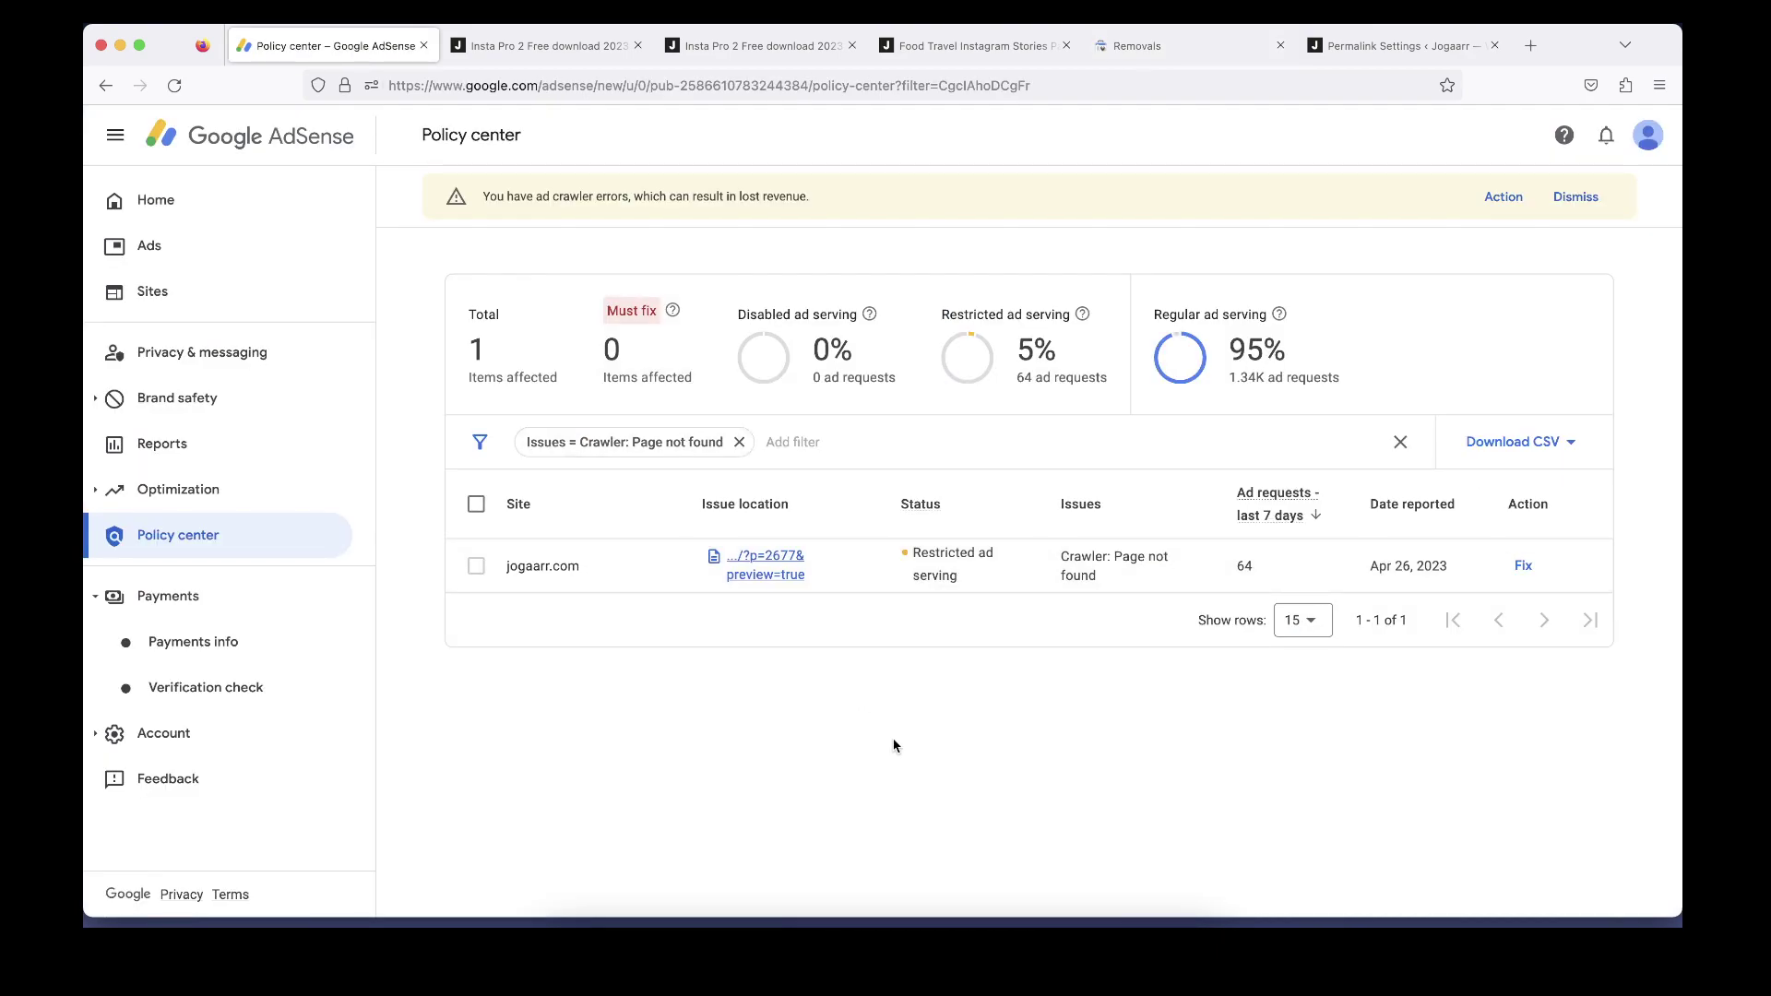
pyautogui.click(1144, 45)
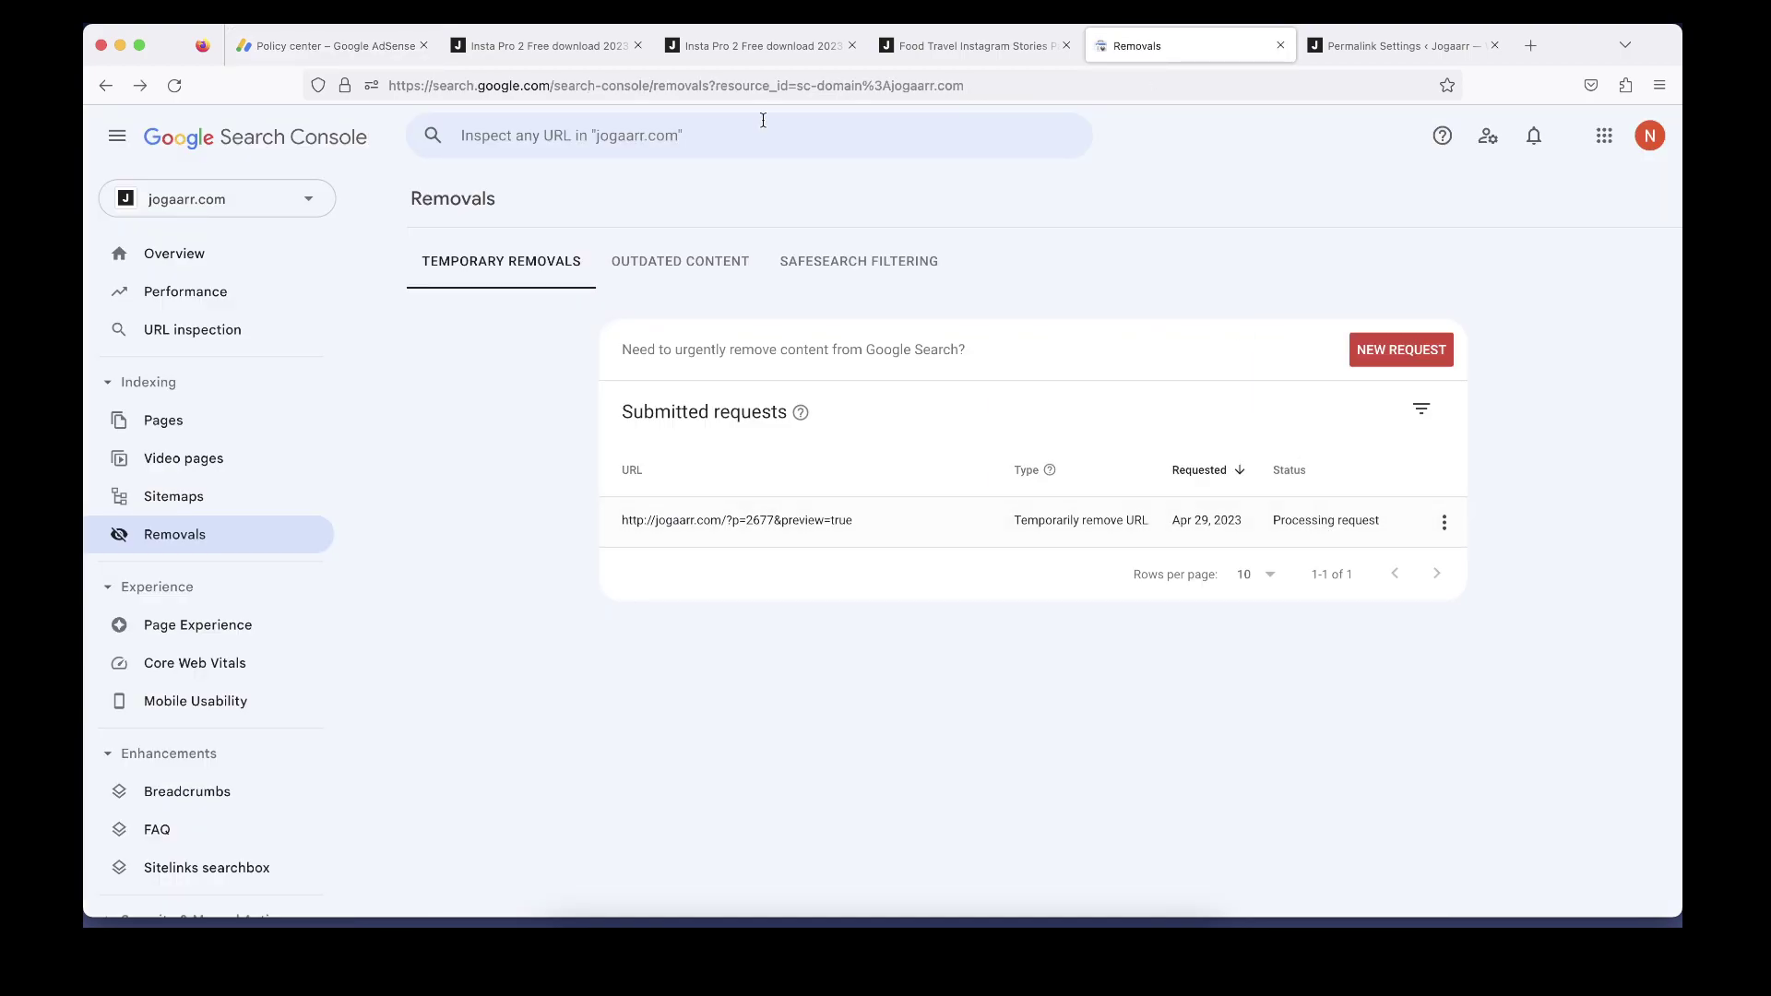
pyautogui.click(349, 46)
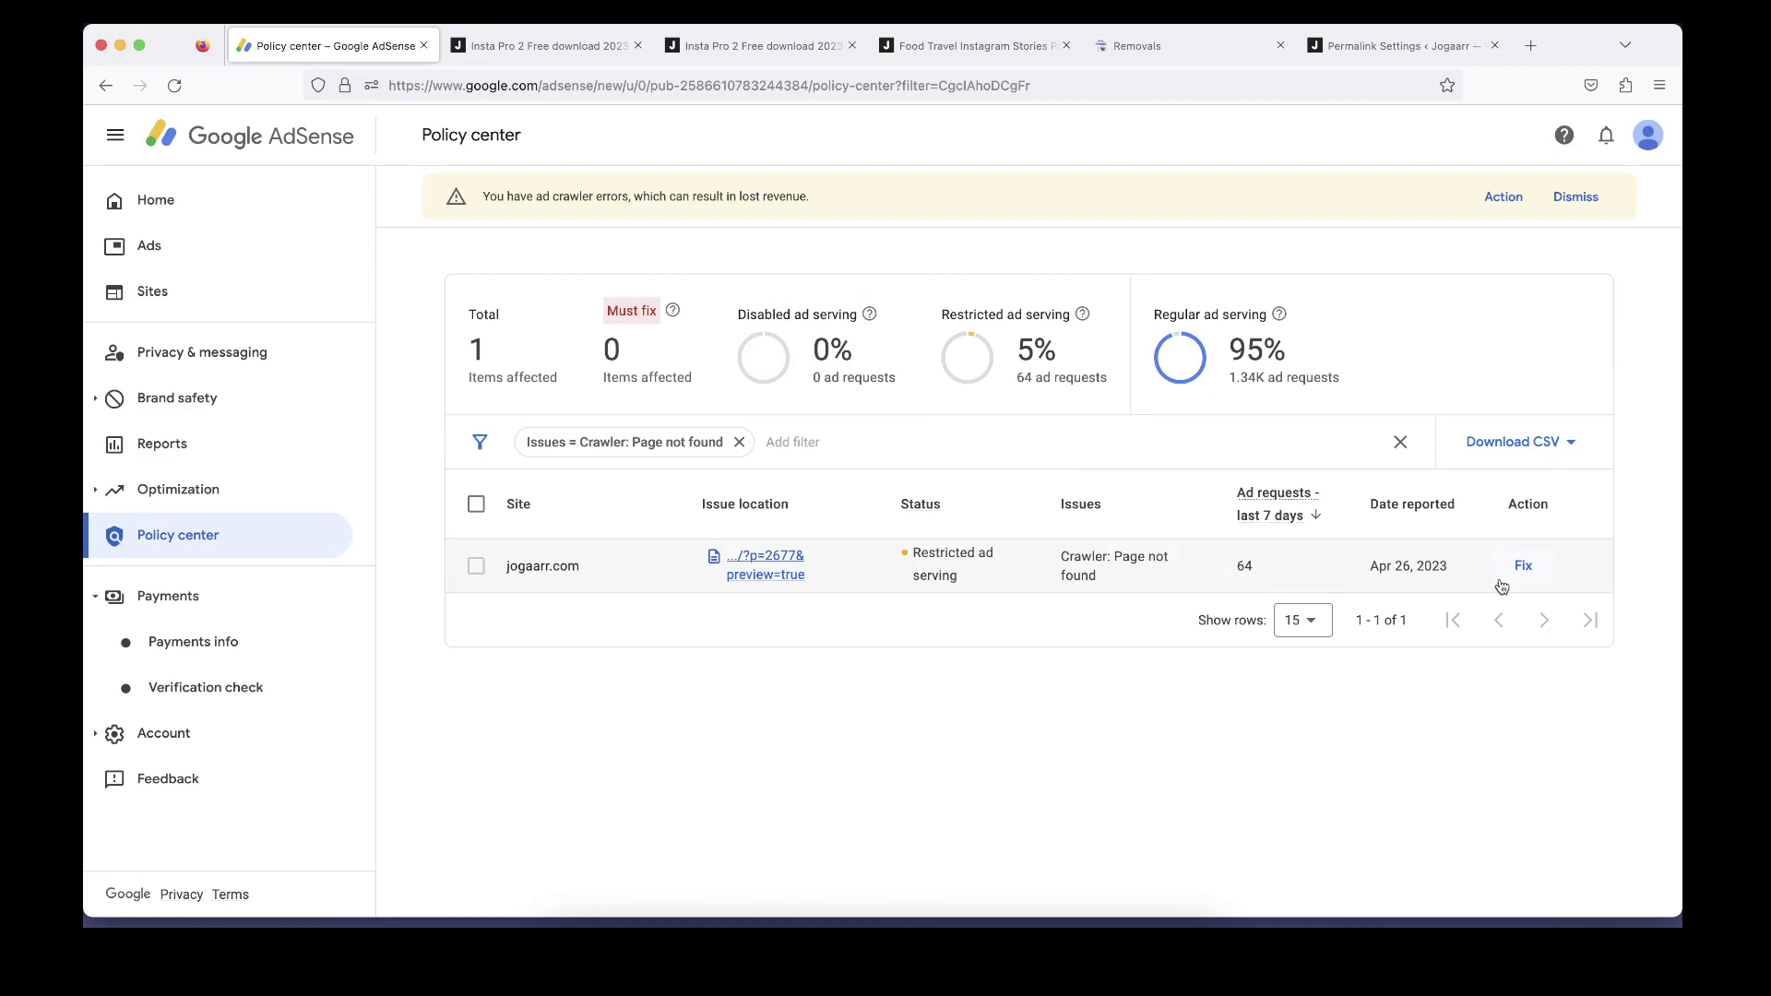